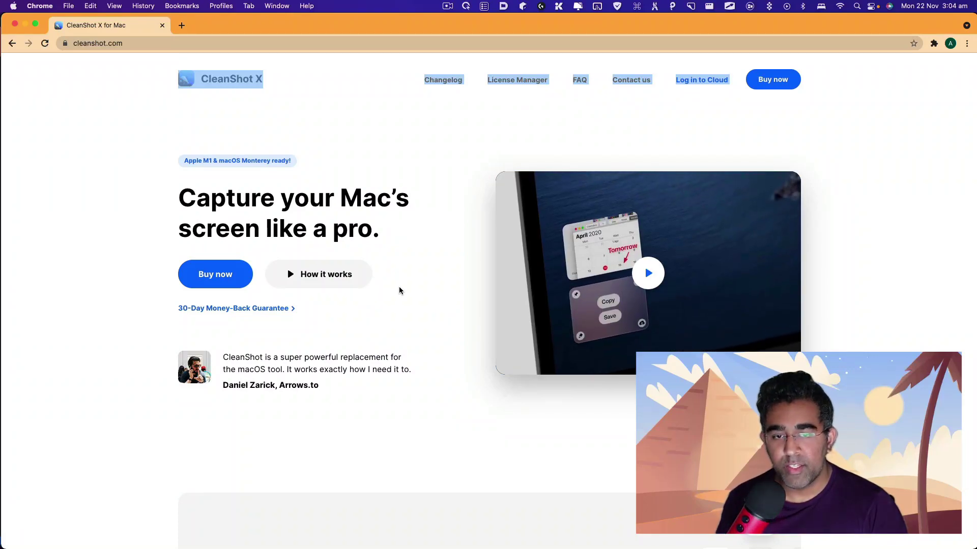
# - Clear the header text selection and turn on CleanShot's self-timer capture option
pyautogui.press('super+shift+4')
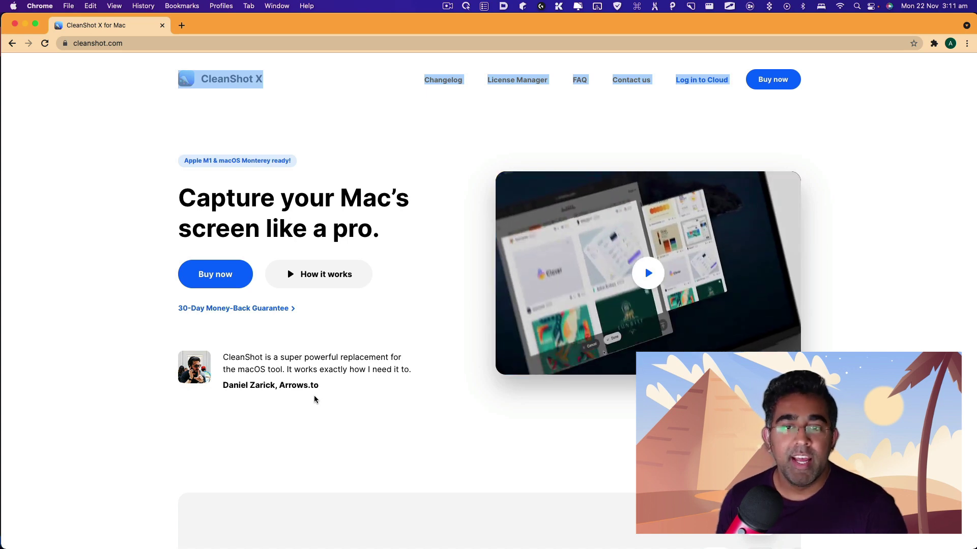
pyautogui.click(380, 261)
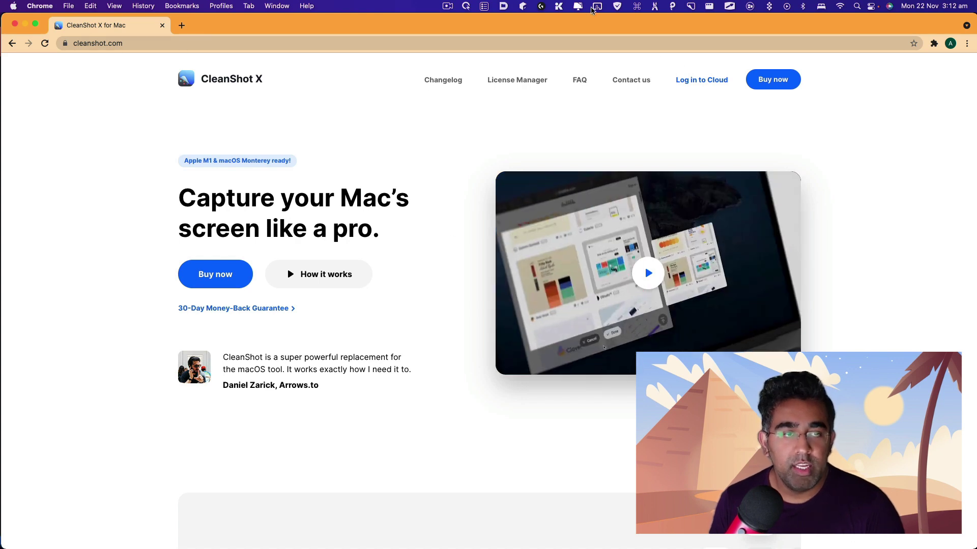
pyautogui.click(690, 6)
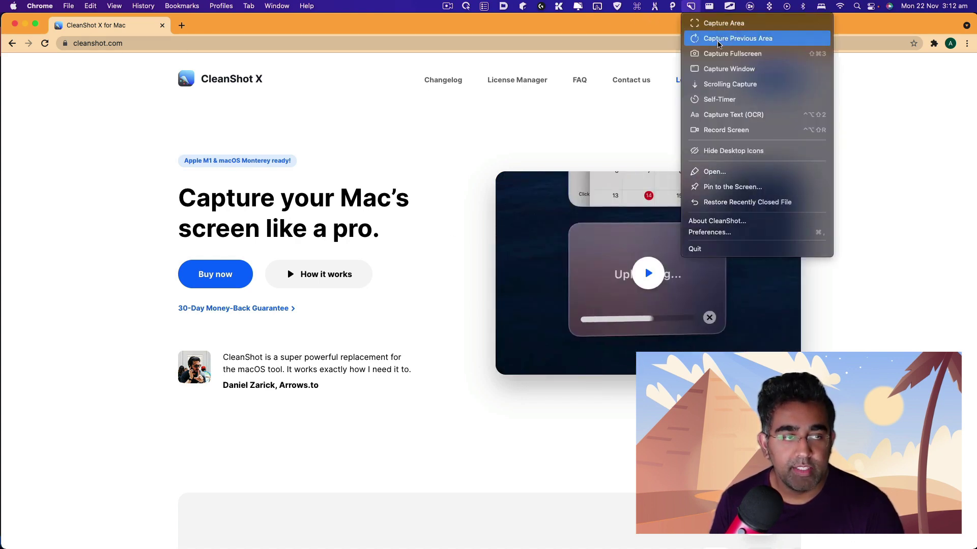
pyautogui.click(733, 98)
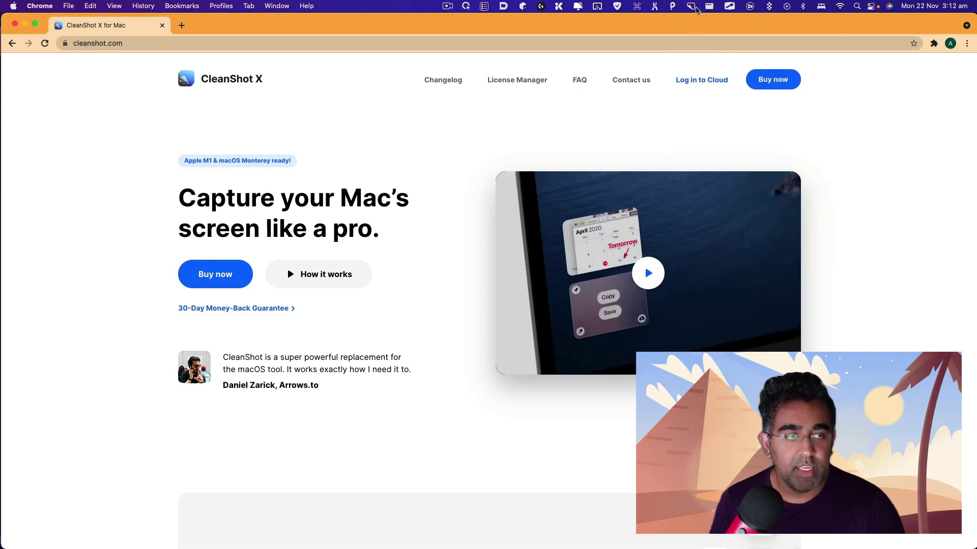
# - Capture an area of the homepage, preview the PNG in its own Chrome tab, then close it
pyautogui.click(690, 6)
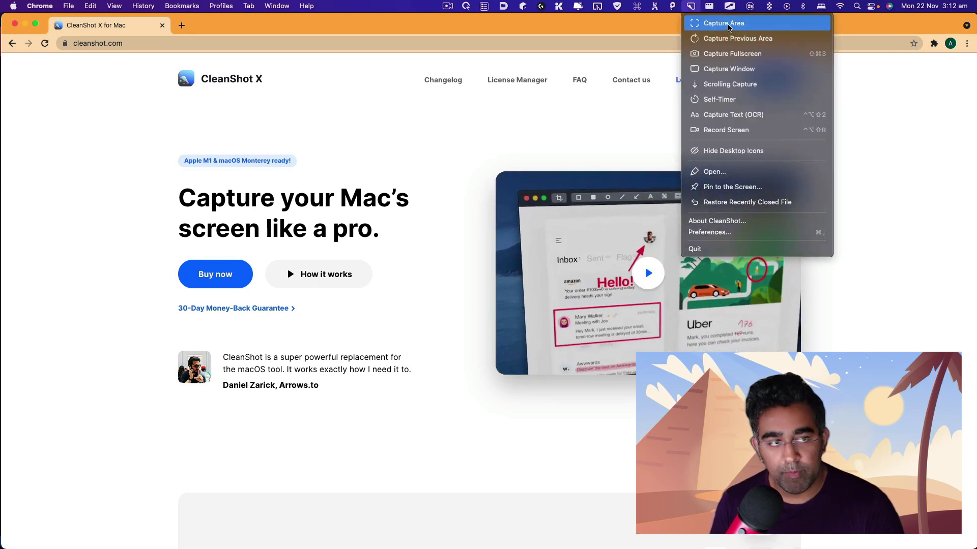
pyautogui.click(712, 23)
pyautogui.moveTo(131, 61); pyautogui.dragTo(876, 487)
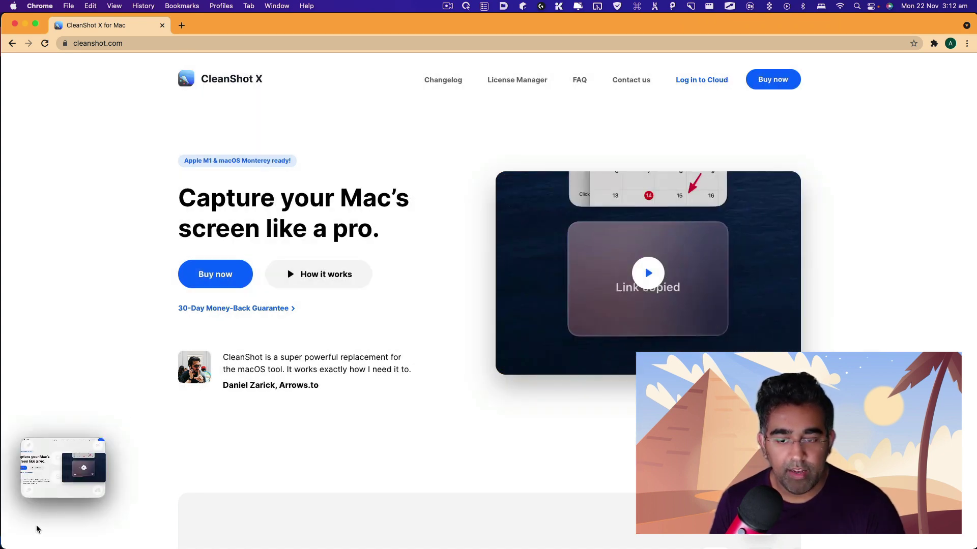
pyautogui.moveTo(77, 461); pyautogui.dragTo(214, 25)
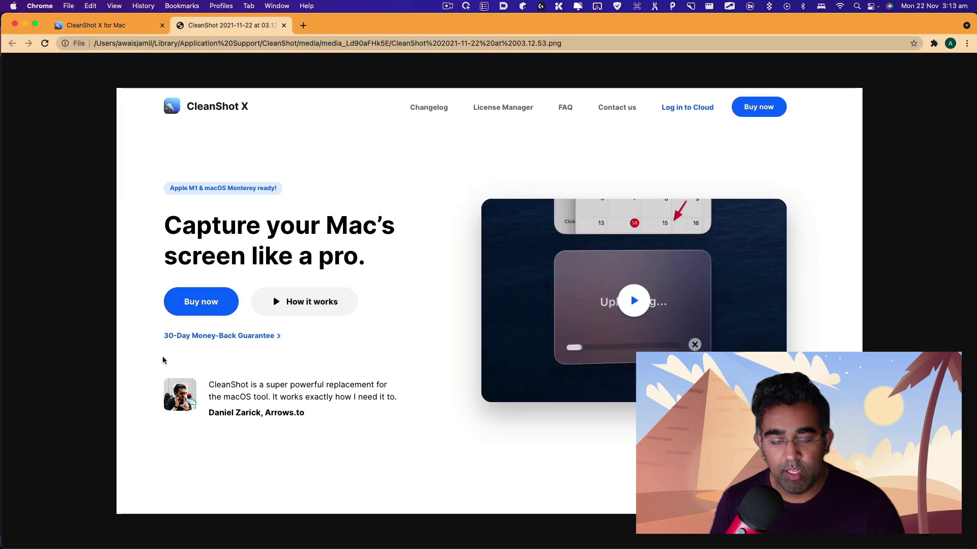
pyautogui.click(284, 26)
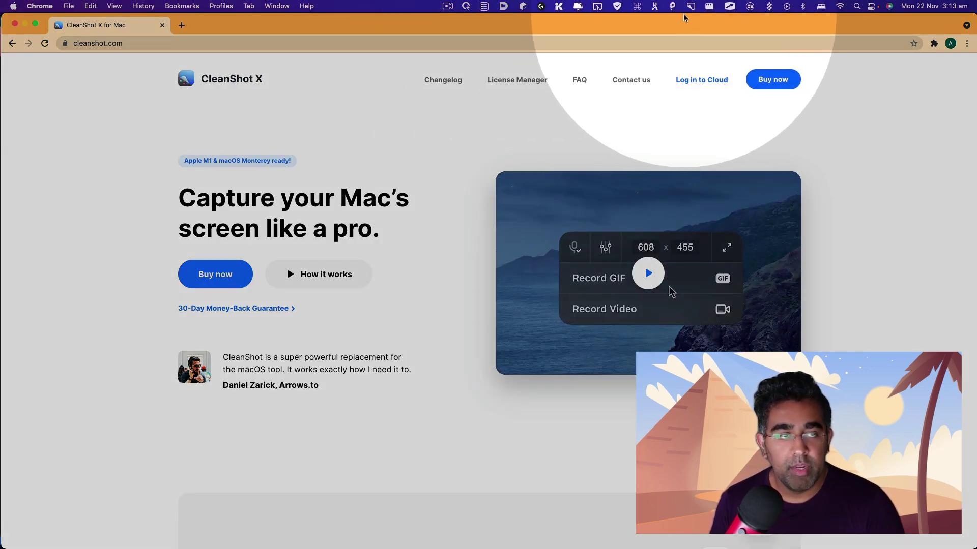
# - Recapture the previously chosen homepage area and open the new capture in the annotation editor
pyautogui.click(690, 6)
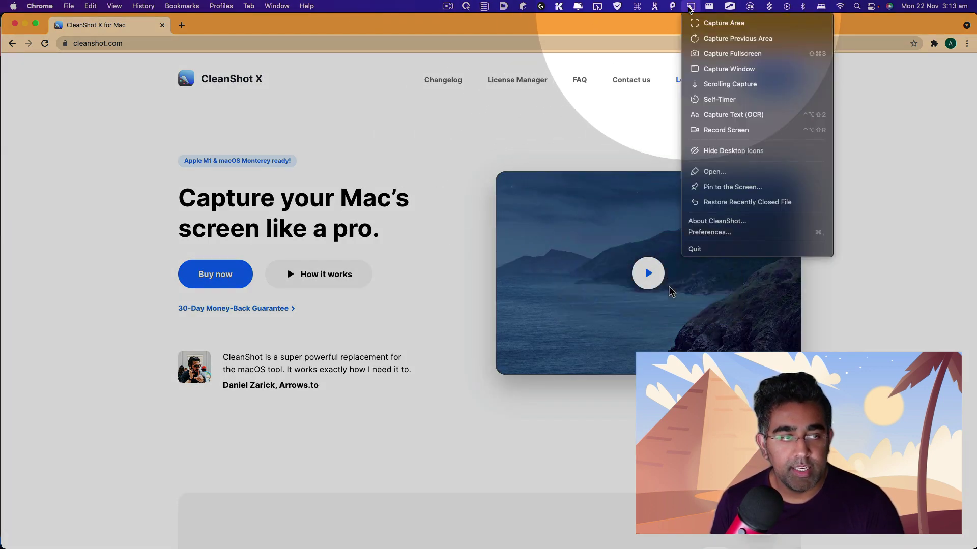
pyautogui.click(750, 45)
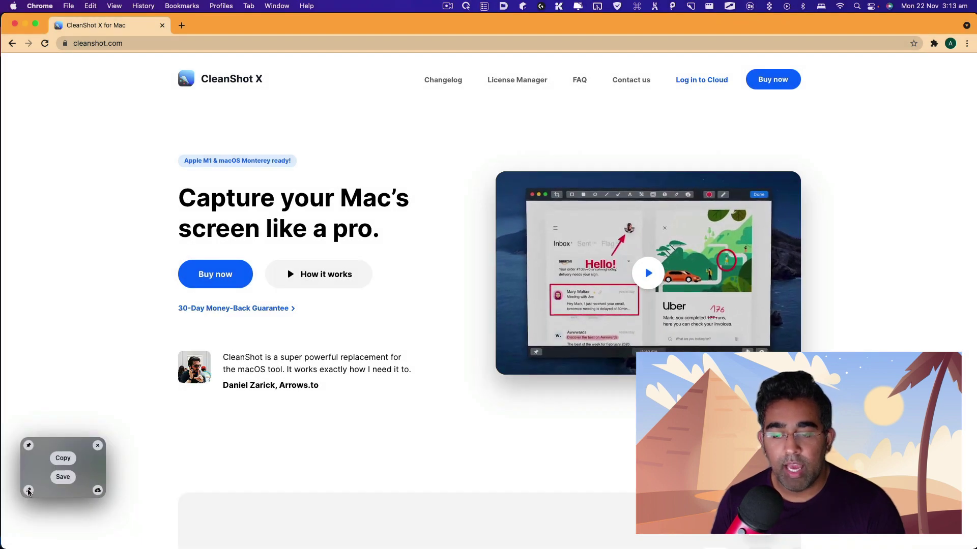
pyautogui.click(29, 491)
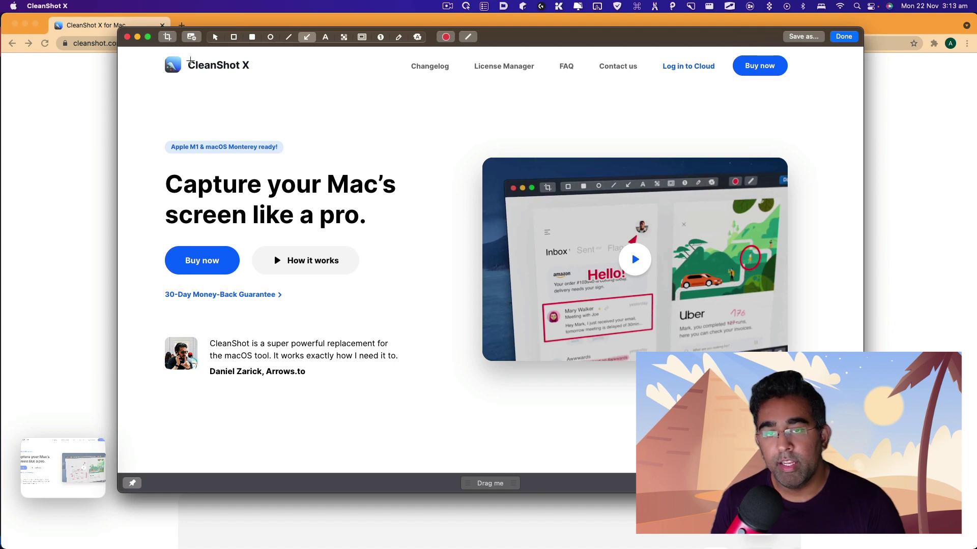
# - Add a red arrow toward the Apple M1 badge, a rectangle around 'Mac’s', and a filled square
pyautogui.click(216, 39)
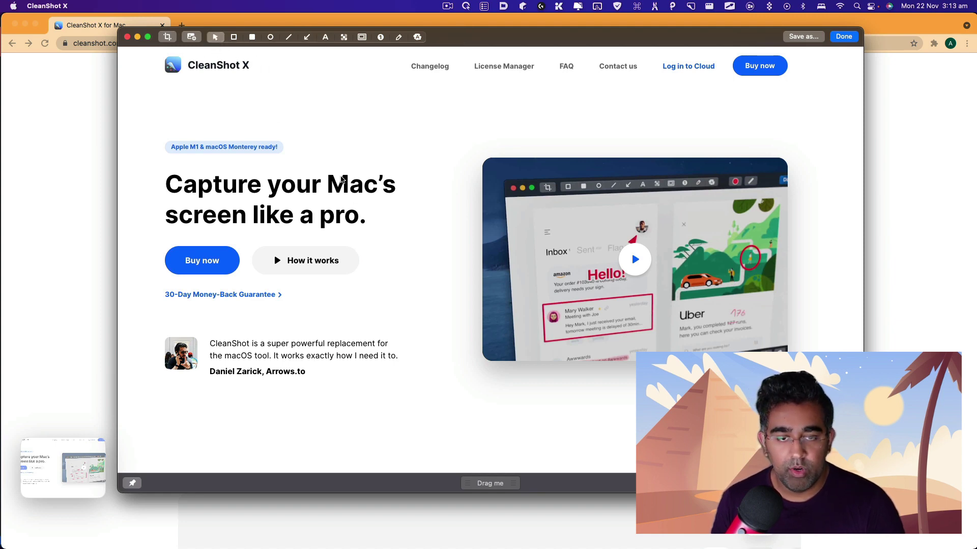
pyautogui.click(234, 38)
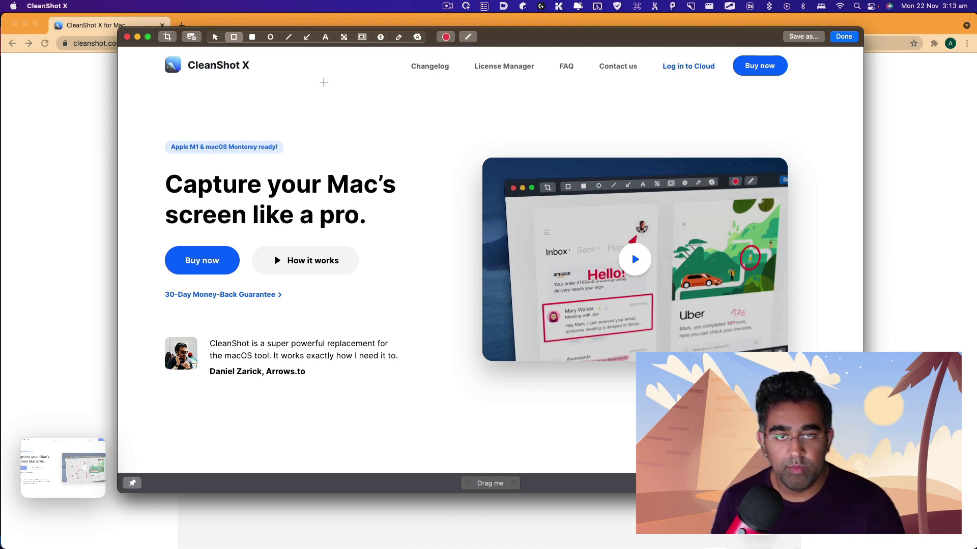
pyautogui.click(307, 37)
pyautogui.moveTo(342, 87); pyautogui.dragTo(291, 128)
pyautogui.click(233, 38)
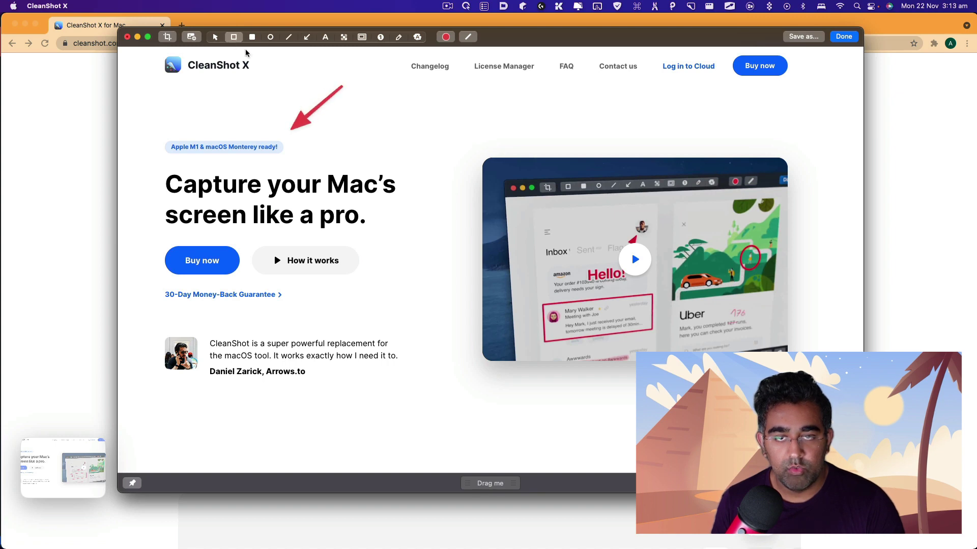
pyautogui.moveTo(332, 154); pyautogui.dragTo(398, 222)
pyautogui.click(252, 37)
pyautogui.moveTo(425, 86); pyautogui.dragTo(371, 131)
# - Circle the Apple M1 badge, draw a red line above the arrow, and pixelate the demo video
pyautogui.click(270, 37)
pyautogui.moveTo(233, 108); pyautogui.dragTo(169, 168)
pyautogui.click(289, 37)
pyautogui.moveTo(260, 91); pyautogui.dragTo(339, 88)
pyautogui.click(344, 37)
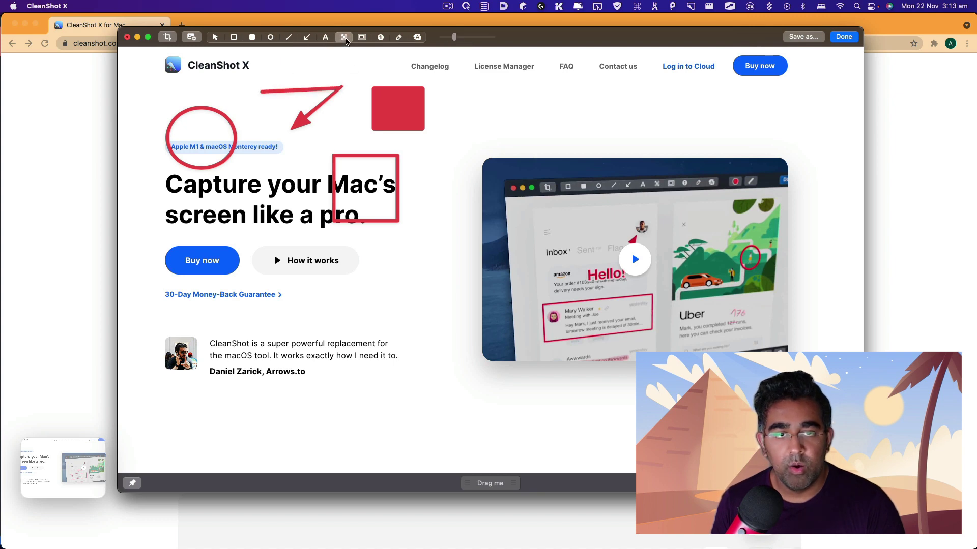
pyautogui.moveTo(842, 150); pyautogui.dragTo(148, 418)
# - Spotlight the testimonial block, add a red highlighter scribble top right, and view colour options
pyautogui.click(361, 38)
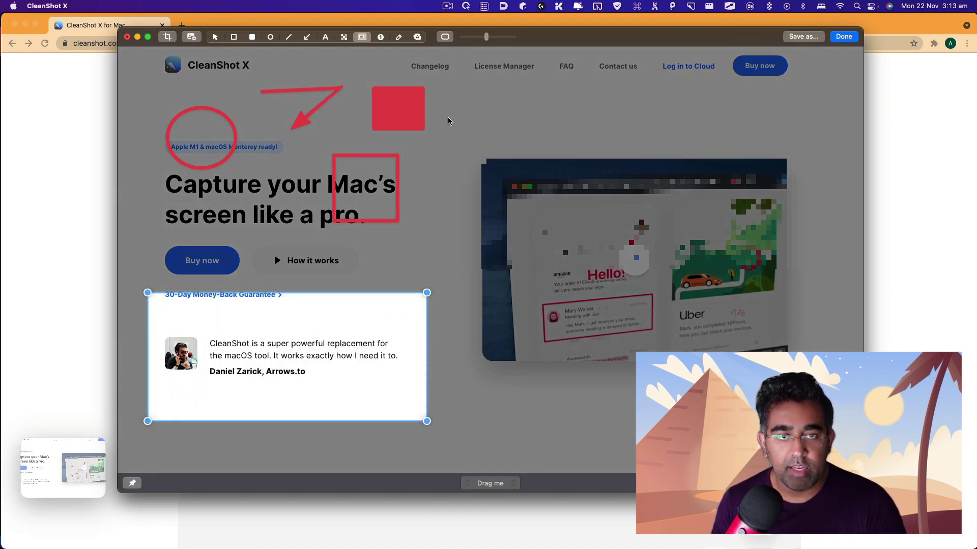
pyautogui.click(422, 46)
pyautogui.click(417, 37)
pyautogui.moveTo(596, 90)
pyautogui.mouseDown()
pyautogui.moveTo(518, 108)
pyautogui.moveTo(531, 133)
pyautogui.moveTo(521, 132)
pyautogui.mouseUp()
pyautogui.click(446, 37)
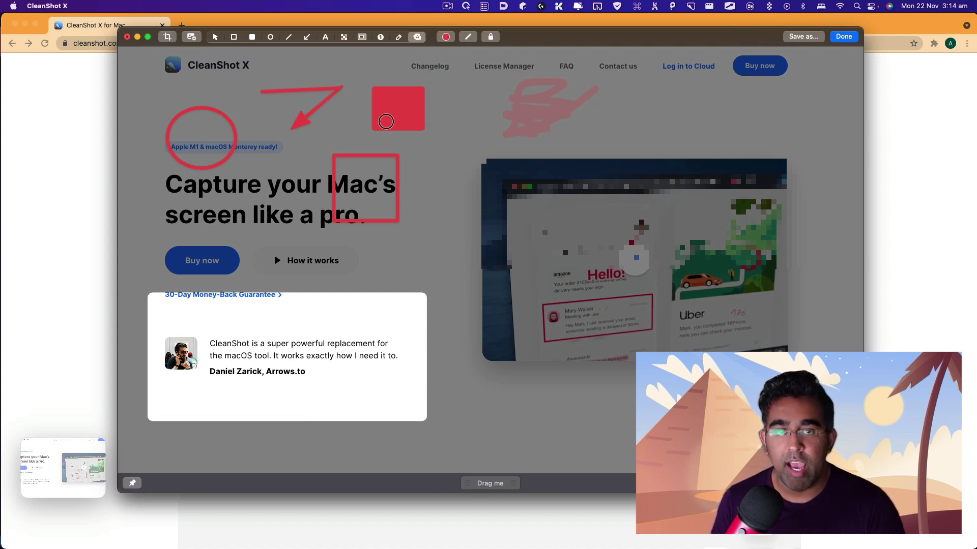
pyautogui.moveTo(551, 41); pyautogui.dragTo(570, 42)
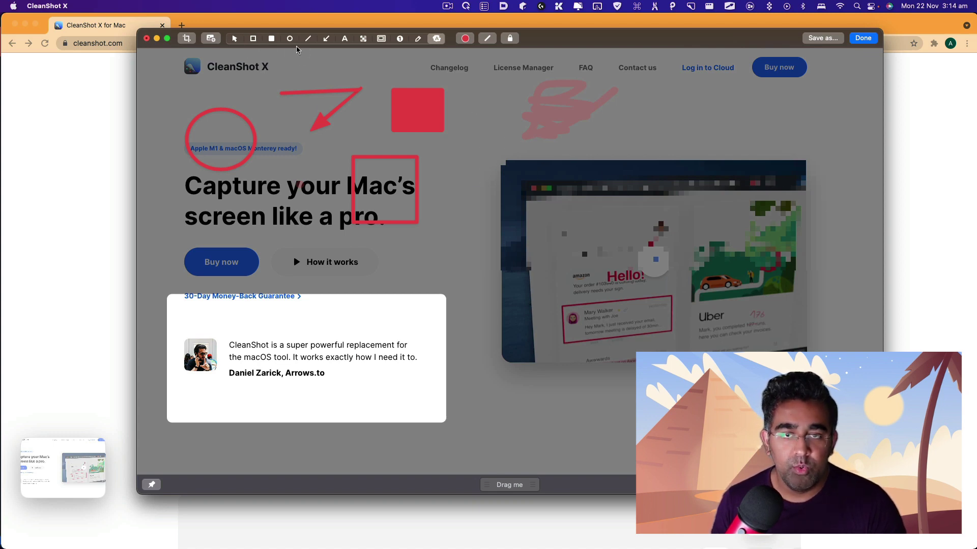
# - Discard the annotated screenshot, capture the Safari ionicframework.com window, and centre that window
pyautogui.click(147, 38)
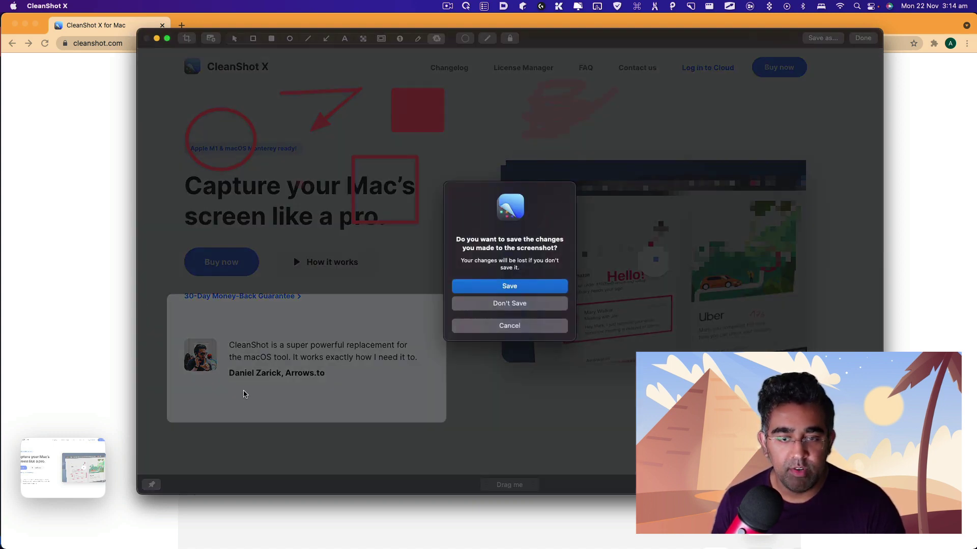
pyautogui.click(513, 304)
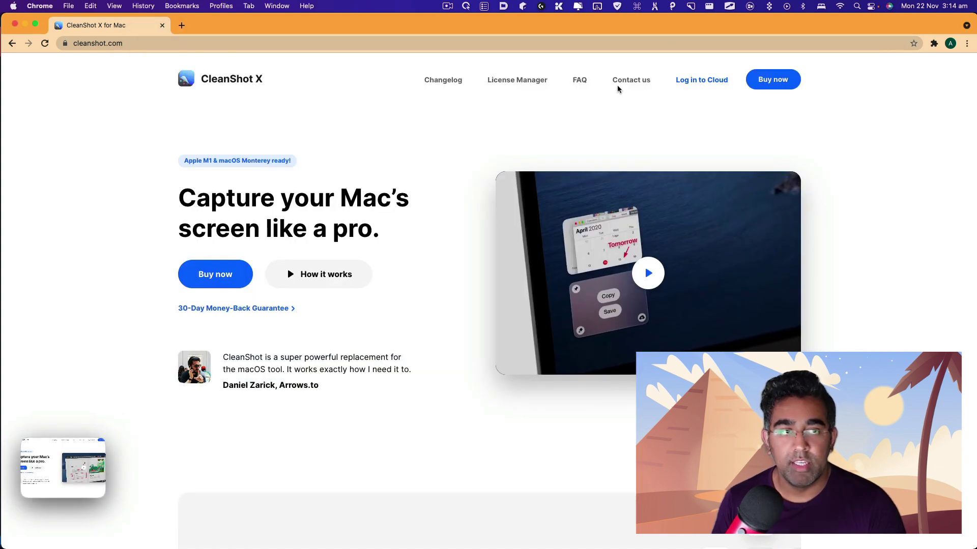
pyautogui.click(691, 6)
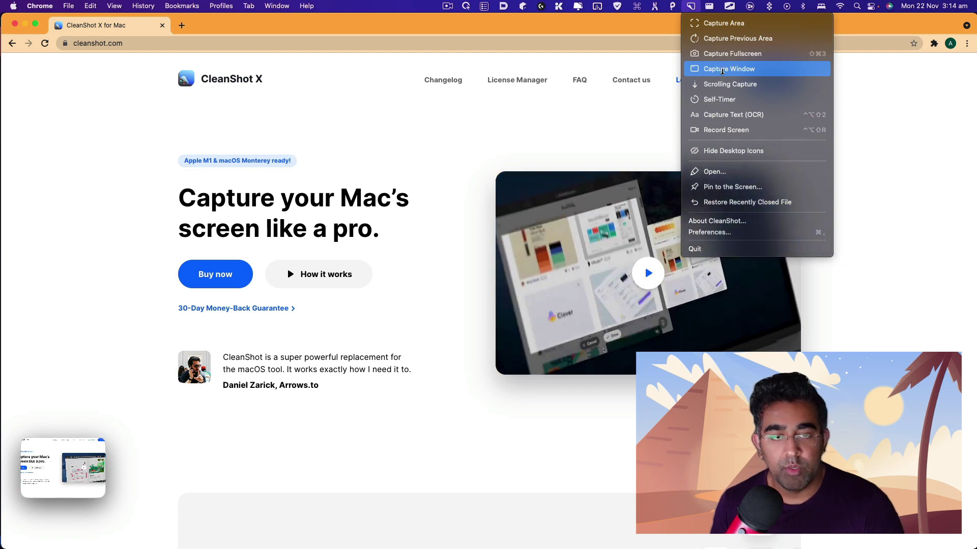
pyautogui.click(723, 71)
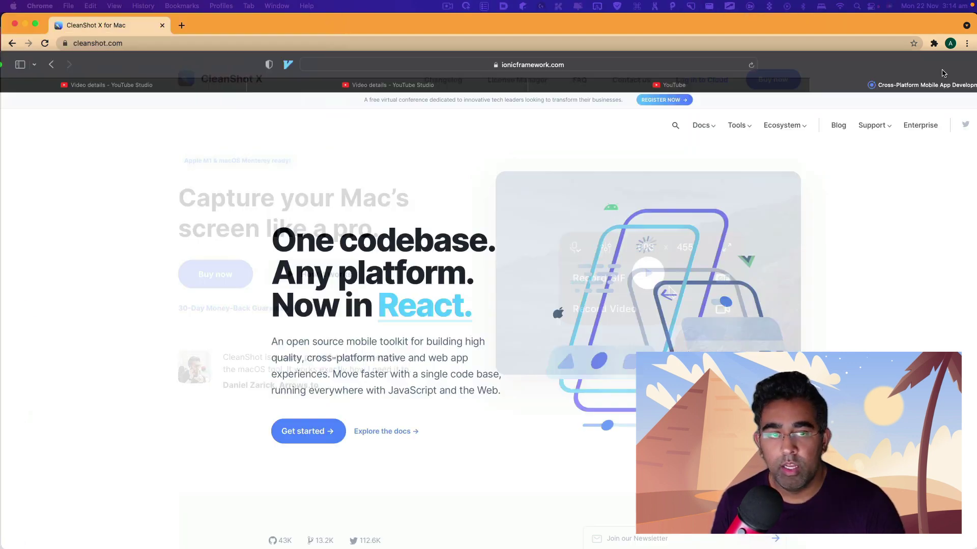
pyautogui.click(876, 105)
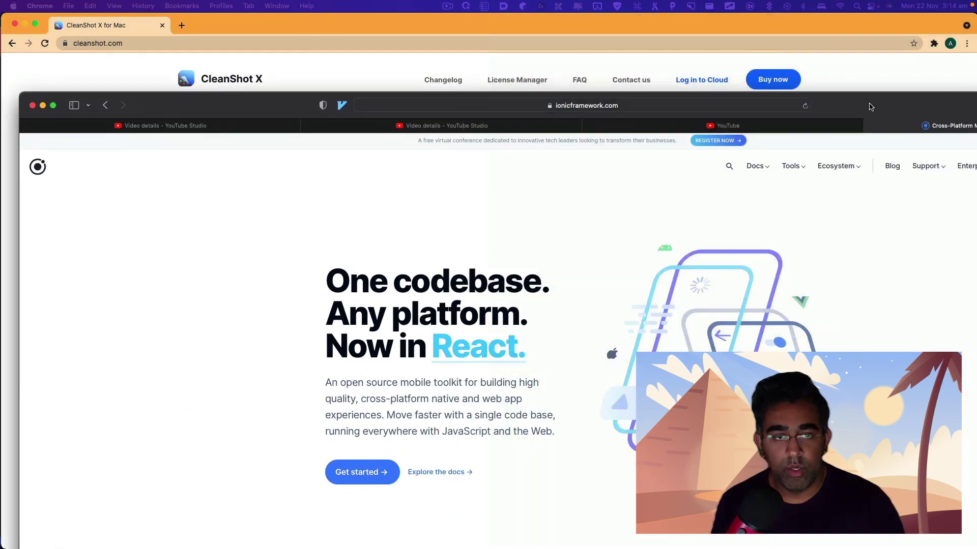
pyautogui.hotkey('ctrl', 'alt', 'c')
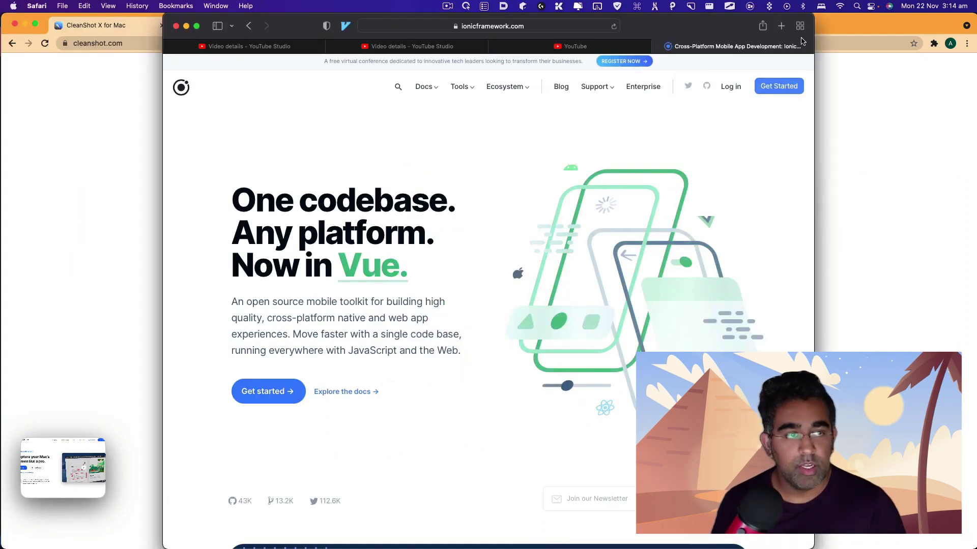
# - Capture the resized Safari window showing the Ionic homepage as a screenshot
pyautogui.click(691, 7)
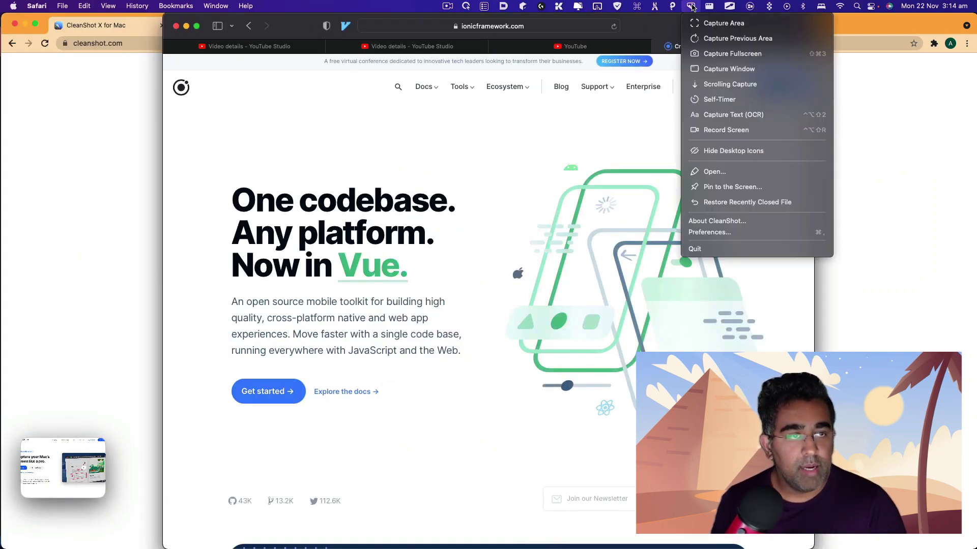
pyautogui.click(728, 69)
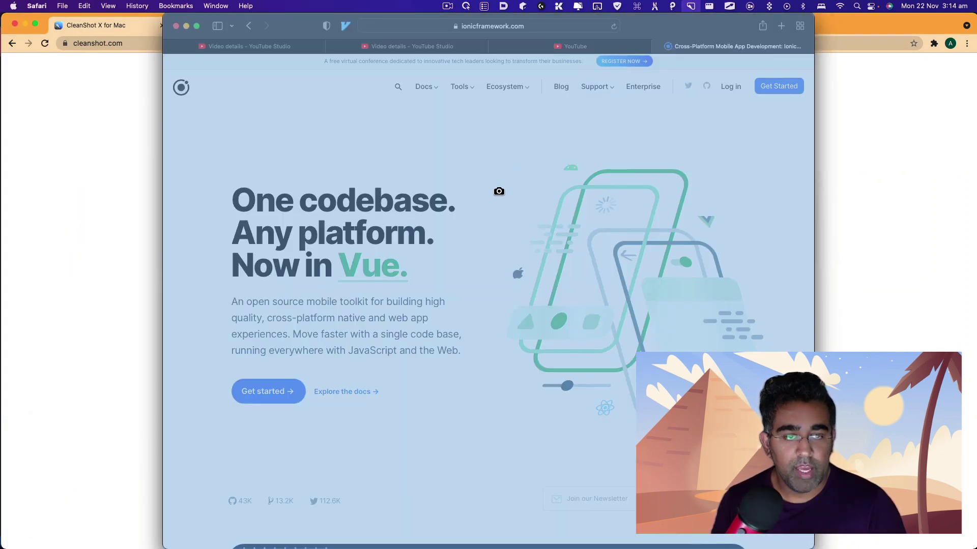
pyautogui.click(485, 189)
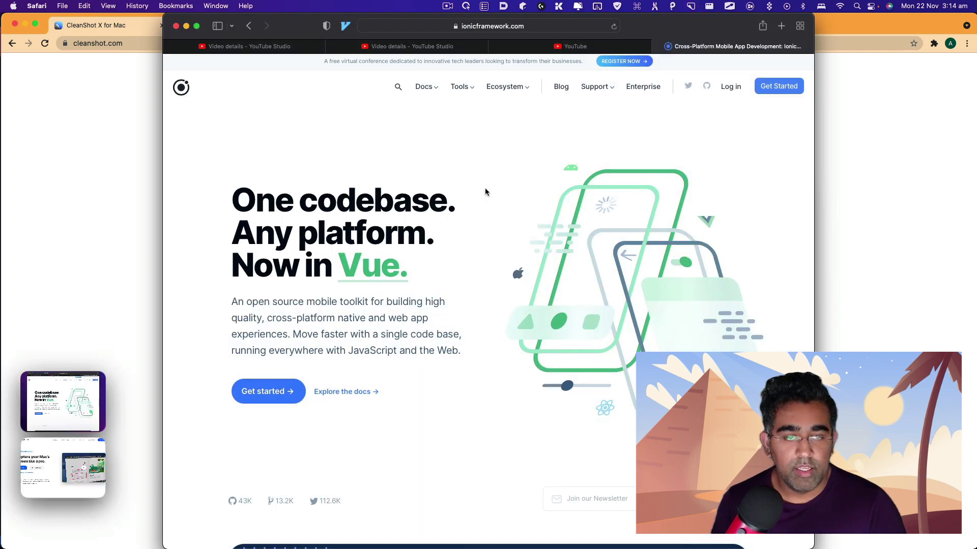
pyautogui.moveTo(80, 395)
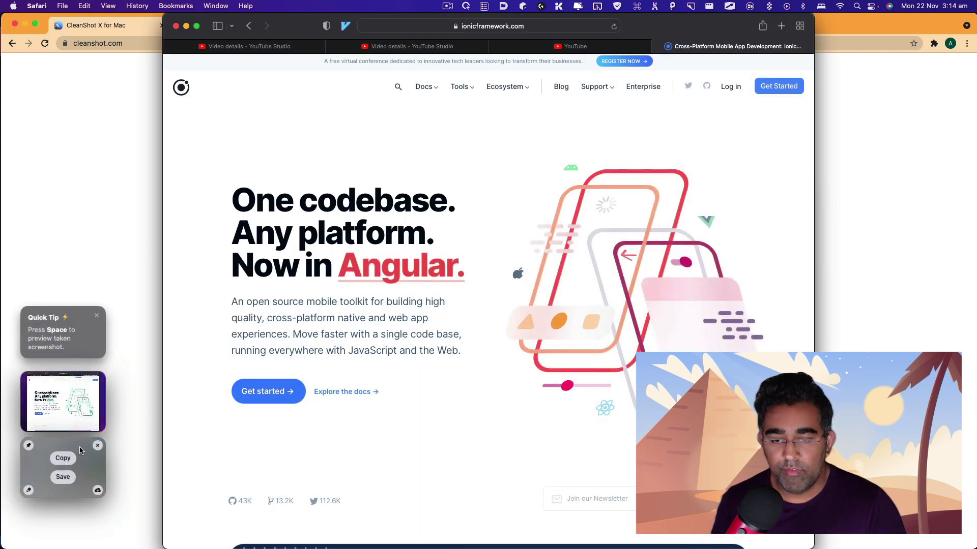
# - Open the Safari screenshot for annotation, then bring VS Code with analytics-data.service.ts to the front
pyautogui.doubleClick(87, 414)
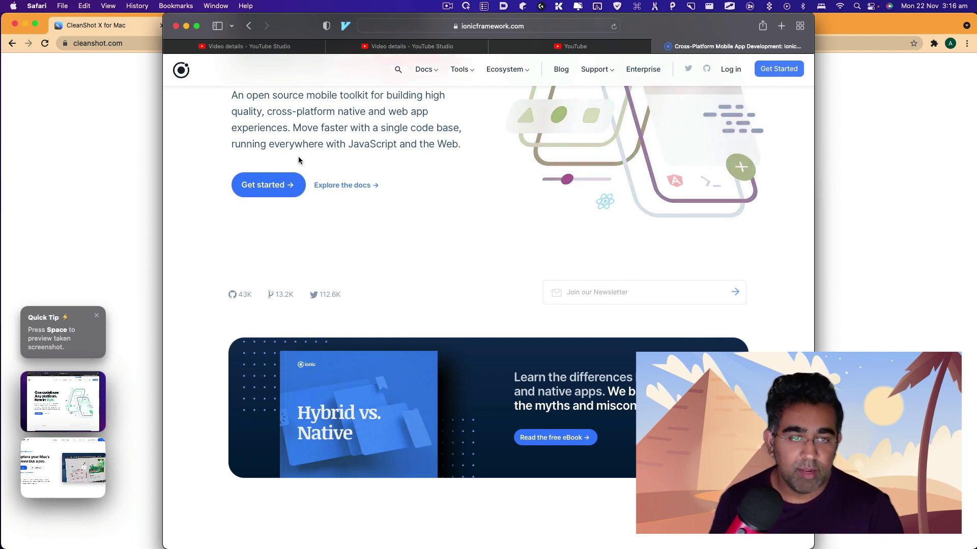
pyautogui.click(691, 6)
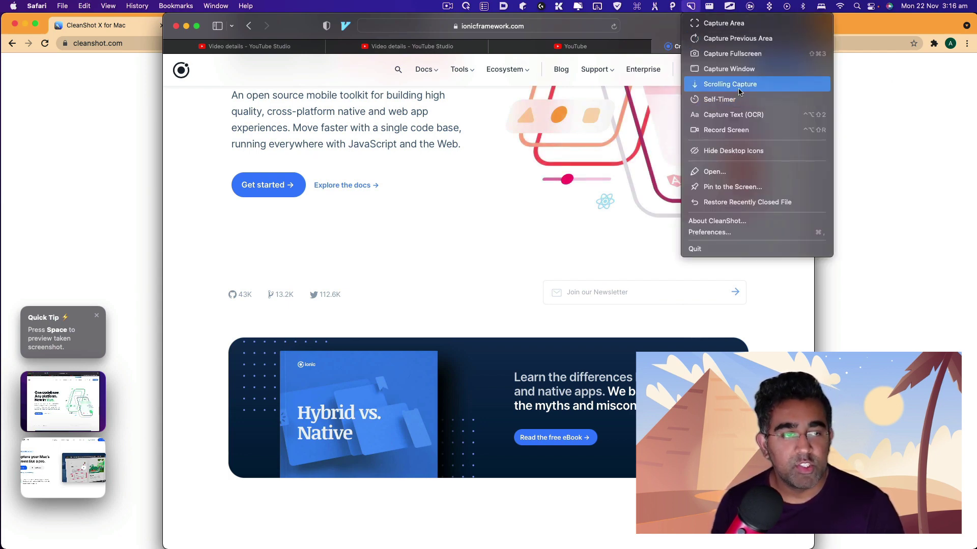
pyautogui.press('Escape')
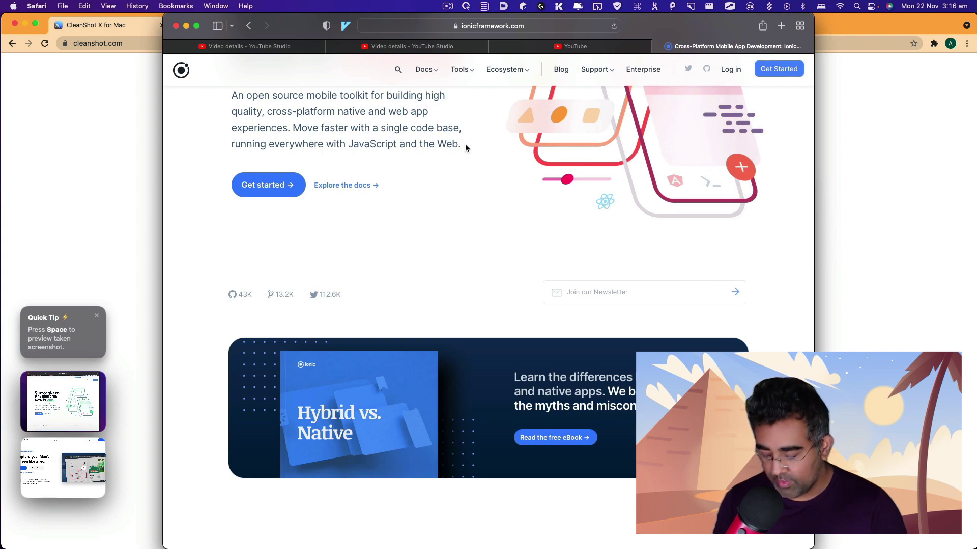
pyautogui.press('cmd+Tab')
# - Scroll through analytics-data.service.ts and place the caret at the end of line 7
pyautogui.click(472, 200)
pyautogui.scroll(-6, 478, 183)
pyautogui.scroll(17, 489, 186)
pyautogui.scroll(-15, 498, 186)
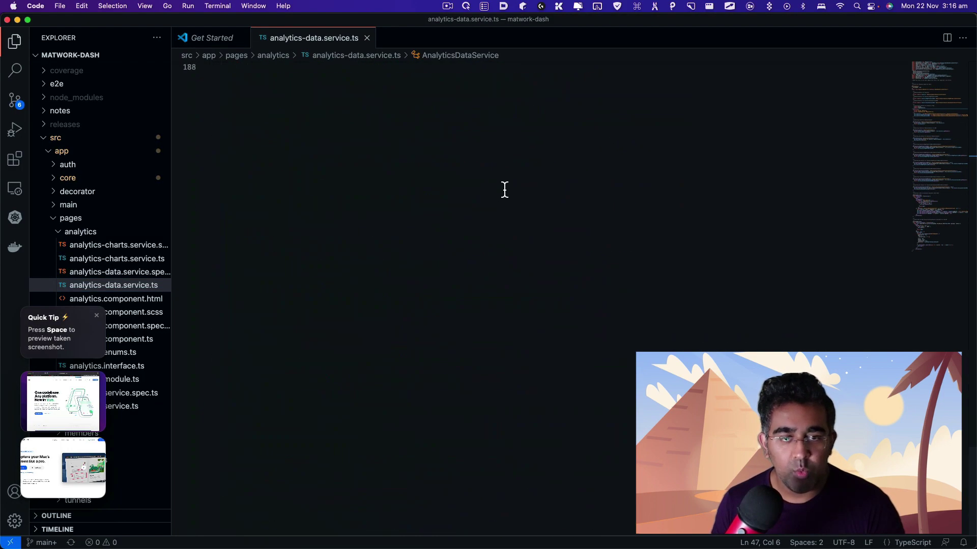
pyautogui.scroll(15, 503, 196)
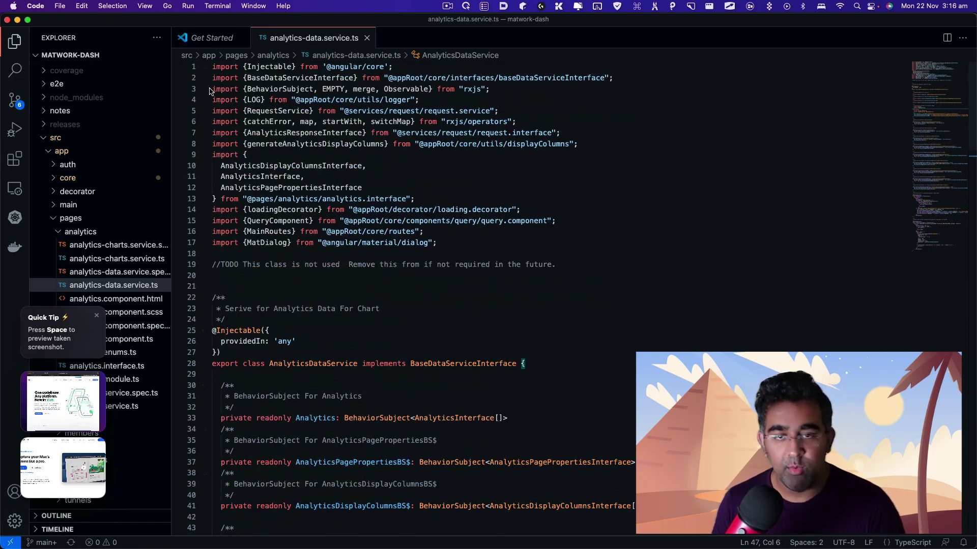
pyautogui.moveTo(529, 430); pyautogui.dragTo(329, 182)
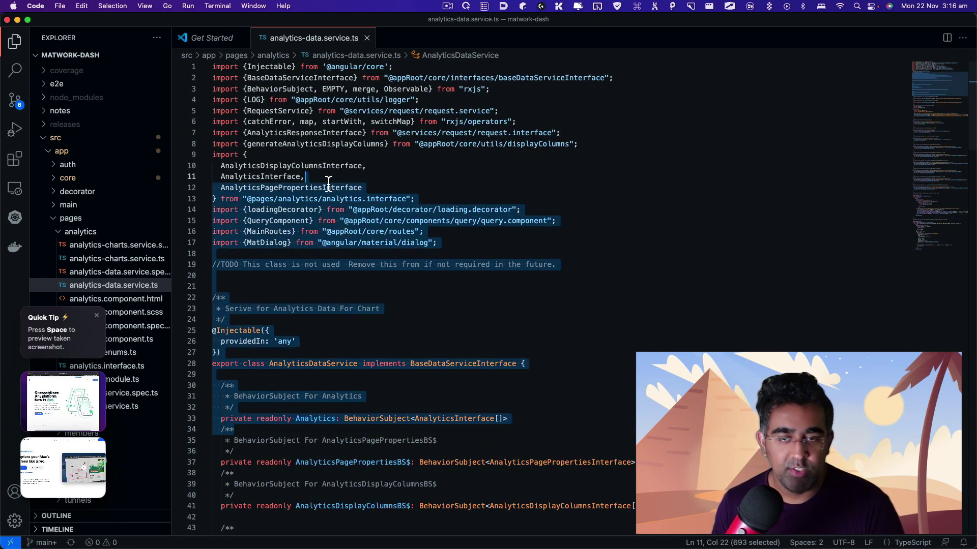
pyautogui.click(607, 246)
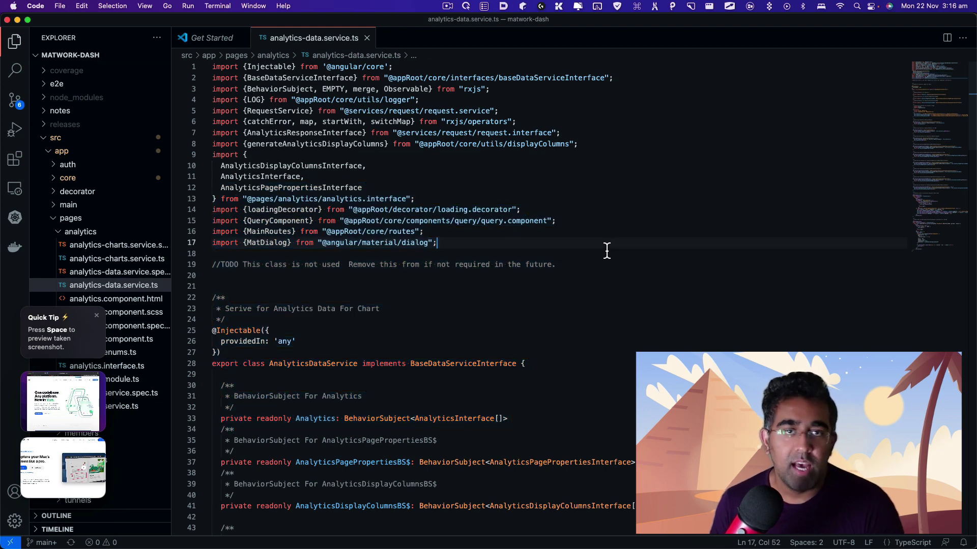
pyautogui.click(601, 133)
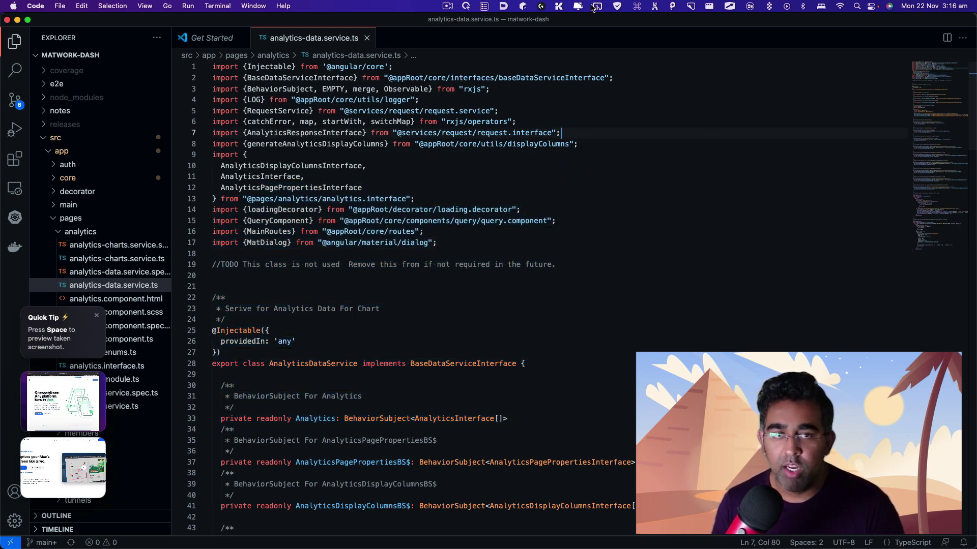
# - Take a scrolling capture of the code editor, scrolling down to the end of the file
pyautogui.click(690, 6)
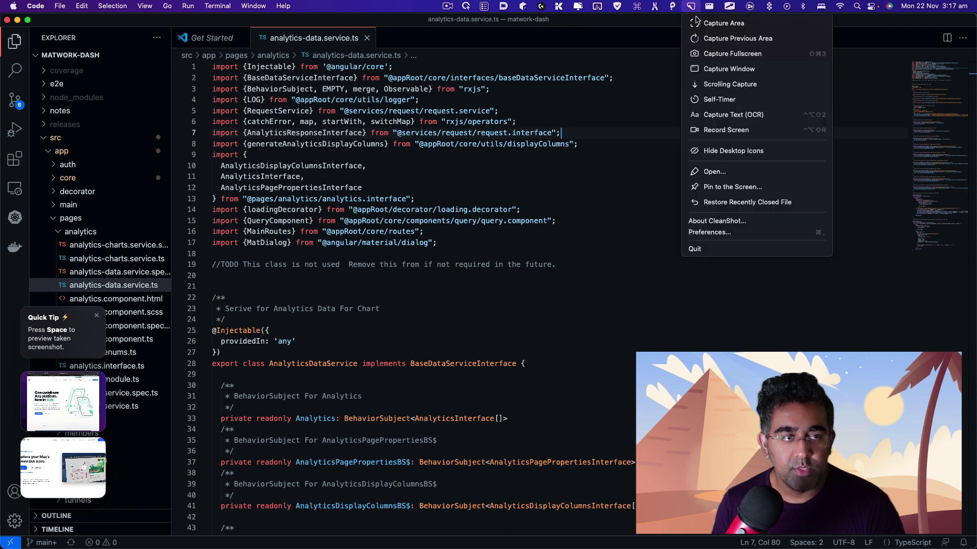
pyautogui.click(747, 90)
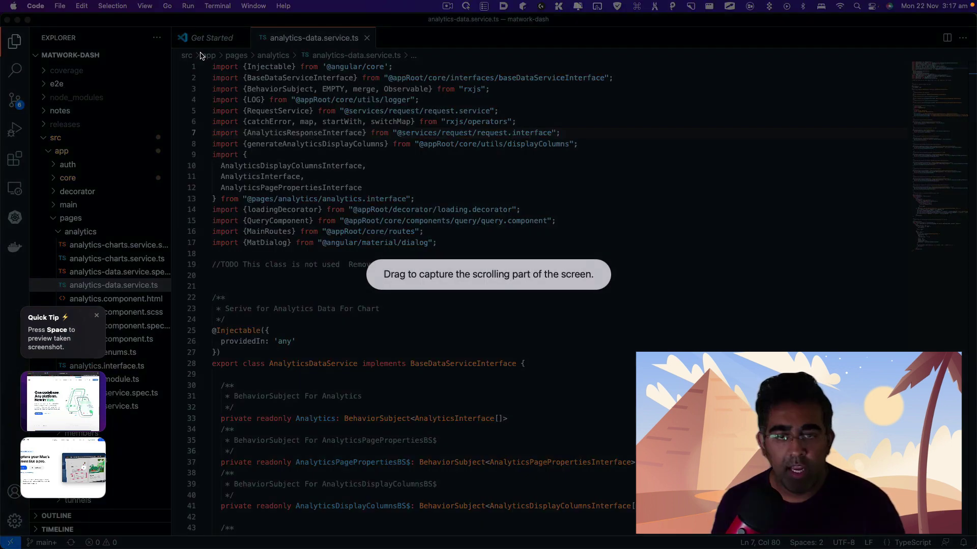
pyautogui.press('Escape')
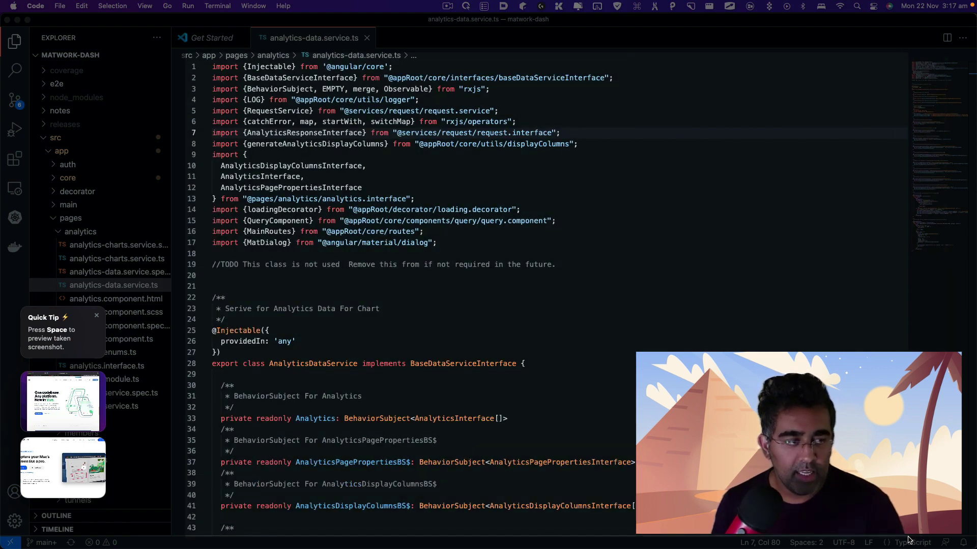
pyautogui.moveTo(909, 540); pyautogui.dragTo(909, 537)
pyautogui.click(573, 523)
pyautogui.scroll(-15, 387, 319)
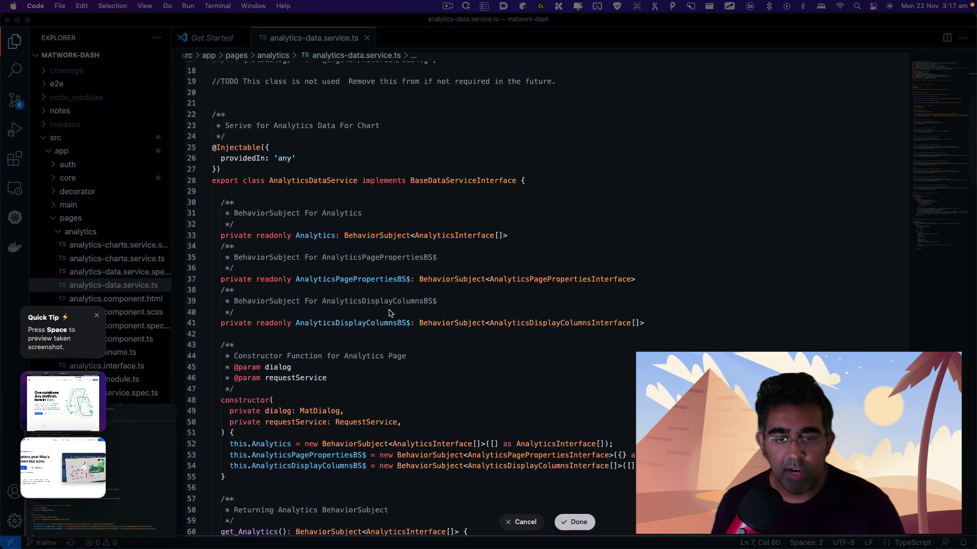
pyautogui.scroll(-10, 389, 265)
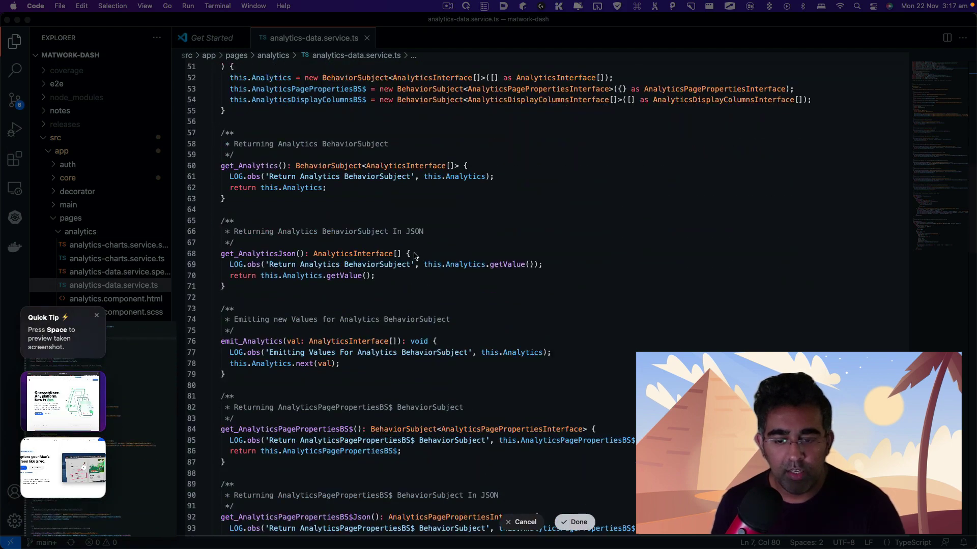
pyautogui.scroll(-20, 420, 239)
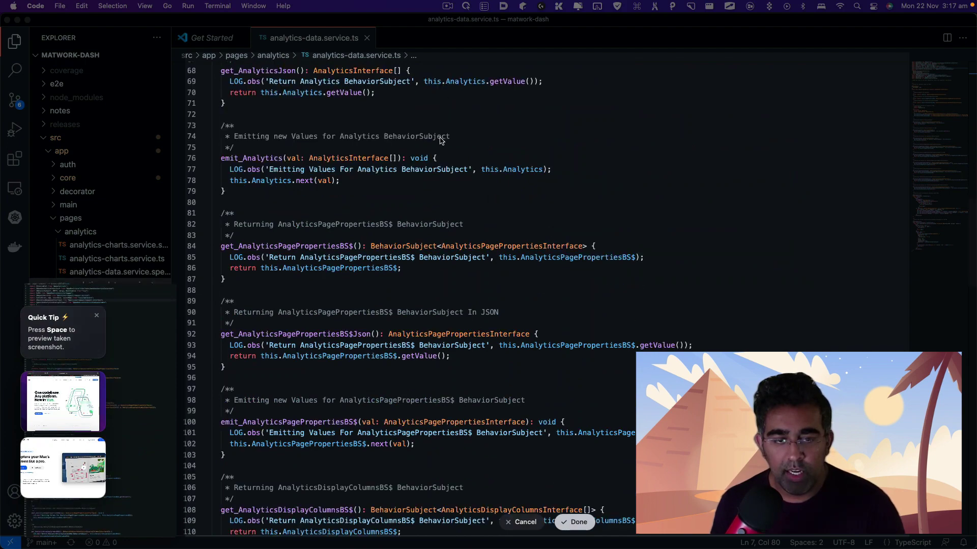
pyautogui.scroll(-20, 429, 263)
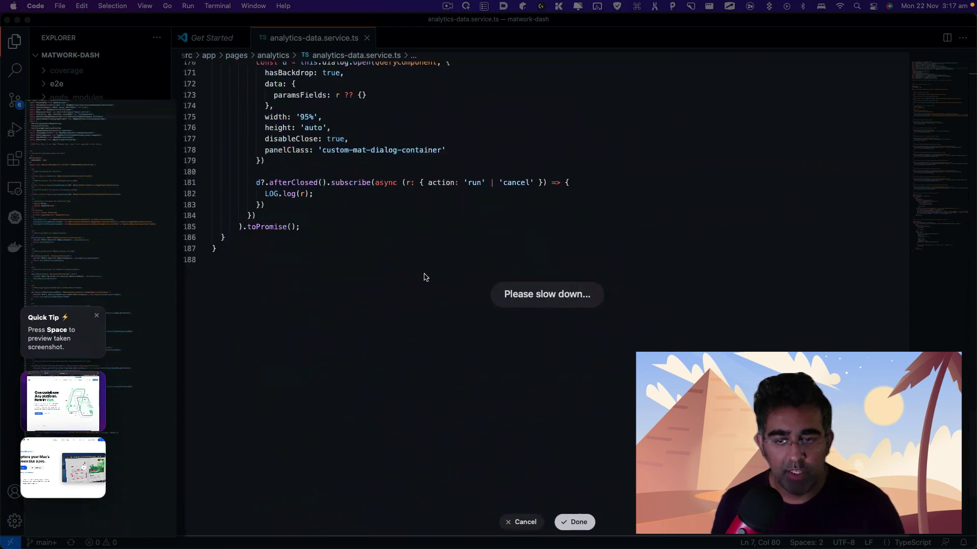
pyautogui.scroll(-2, 426, 281)
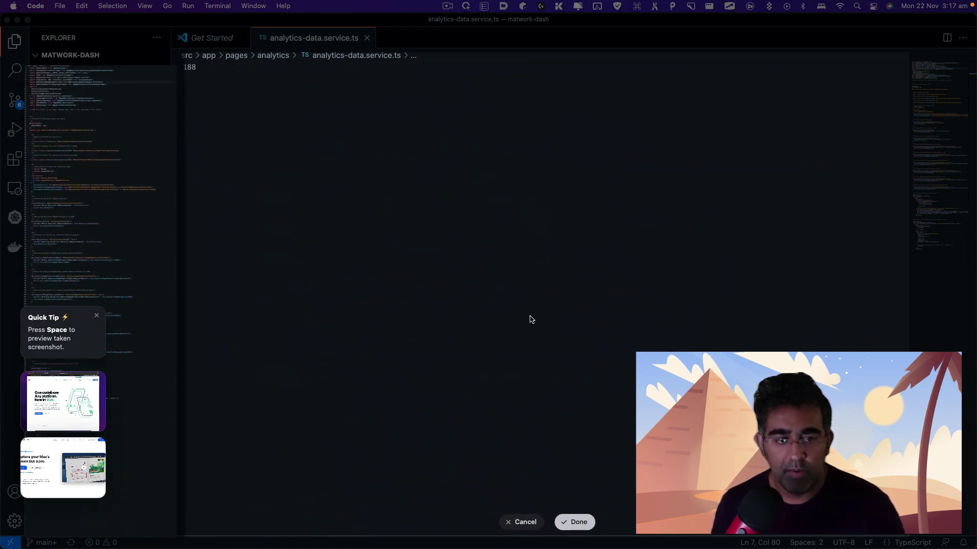
pyautogui.click(577, 523)
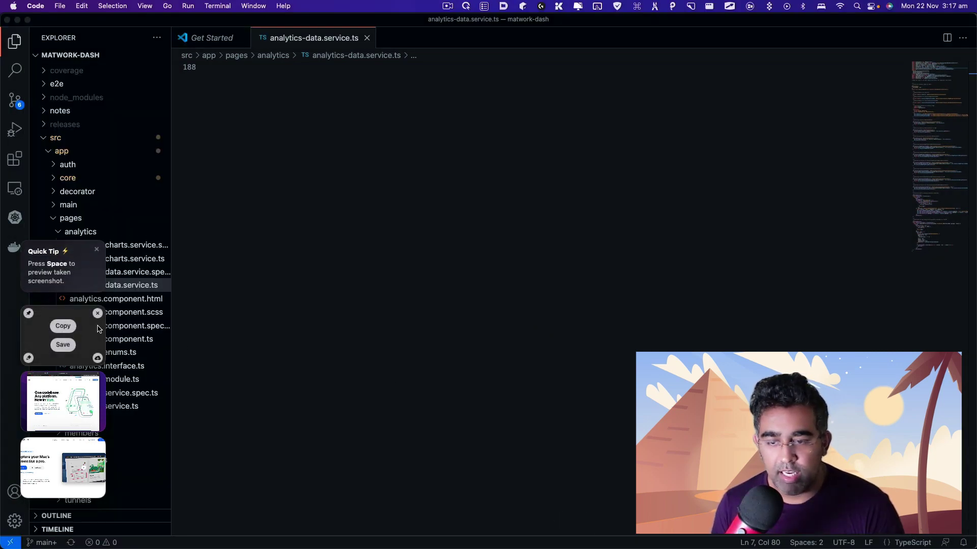
# - Drop the code screenshot into the analytics folder, zoom through it, then hide VS Code with Cmd+H
pyautogui.moveTo(82, 330); pyautogui.dragTo(79, 331)
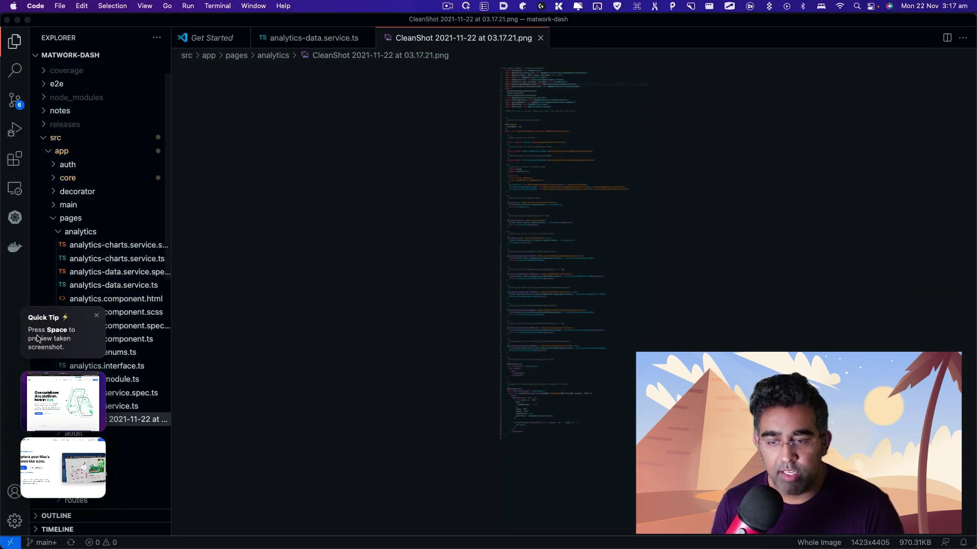
pyautogui.click(395, 316)
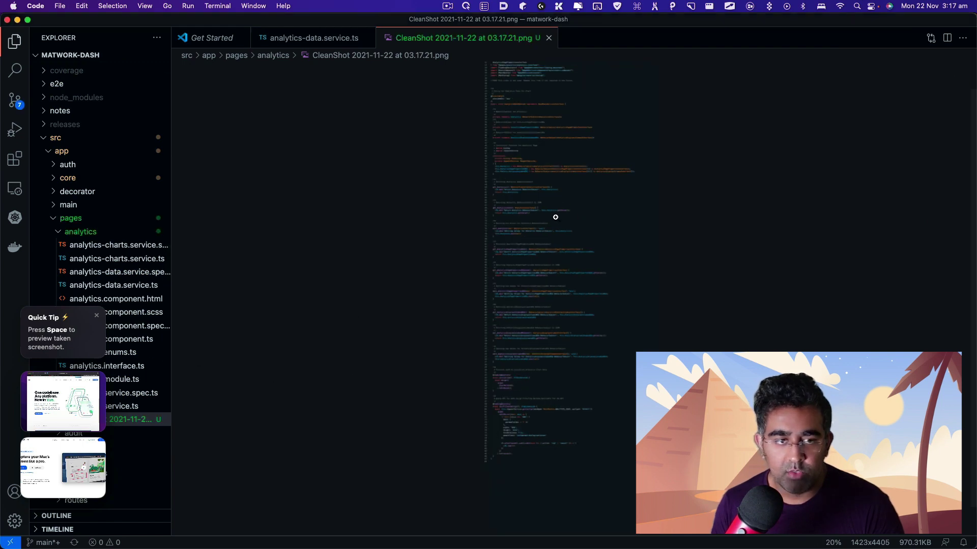
pyautogui.click(528, 204)
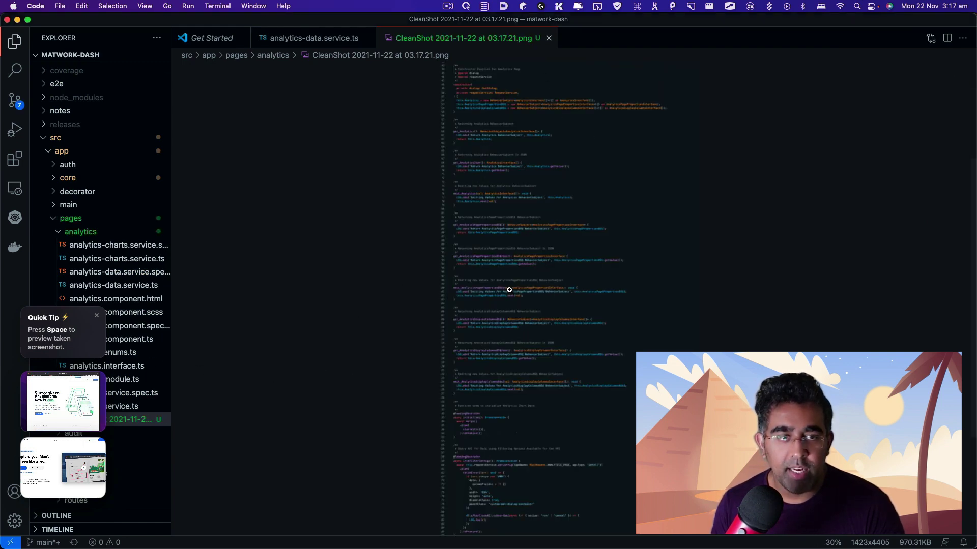
pyautogui.scroll(3, 527, 300)
pyautogui.click(515, 266)
pyautogui.scroll(-4, 493, 258)
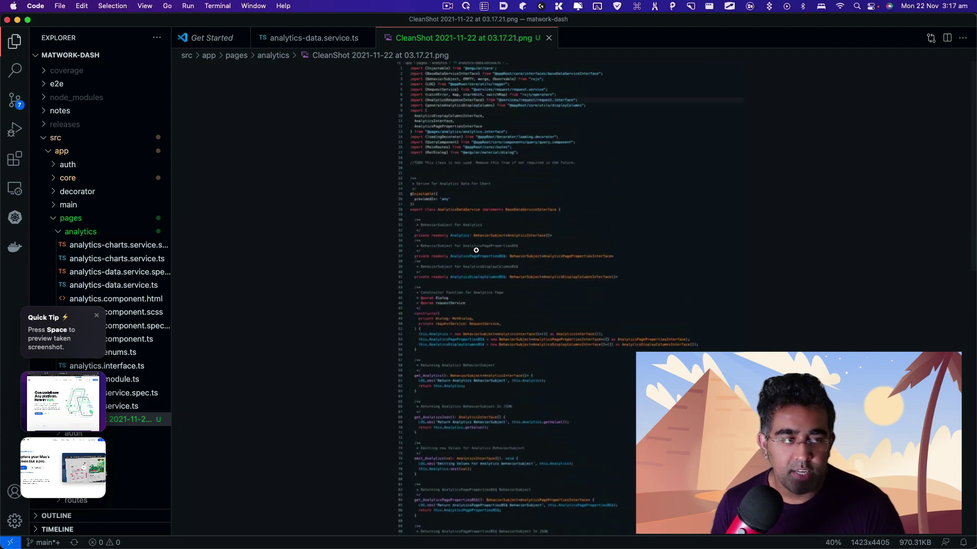
pyautogui.scroll(-3, 478, 255)
pyautogui.scroll(-3, 481, 262)
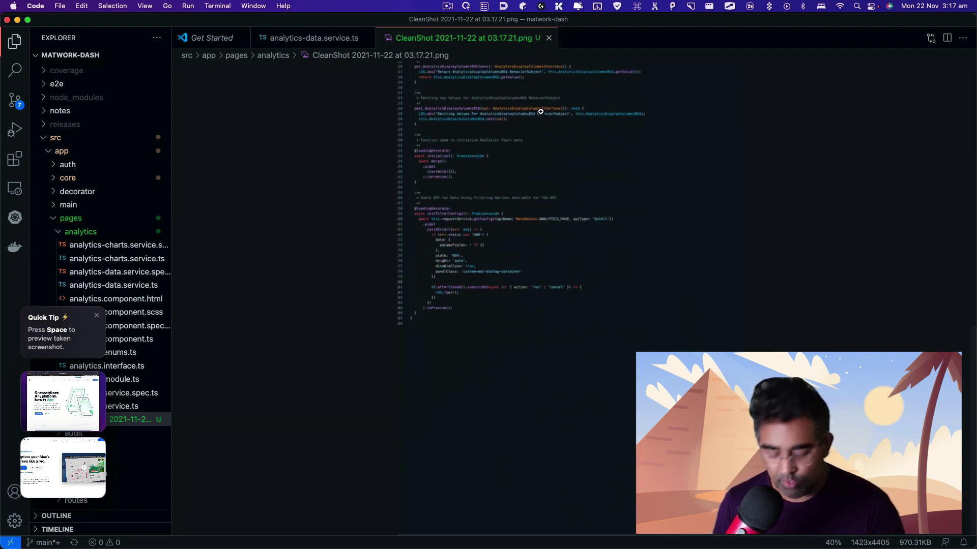
pyautogui.press('super+h')
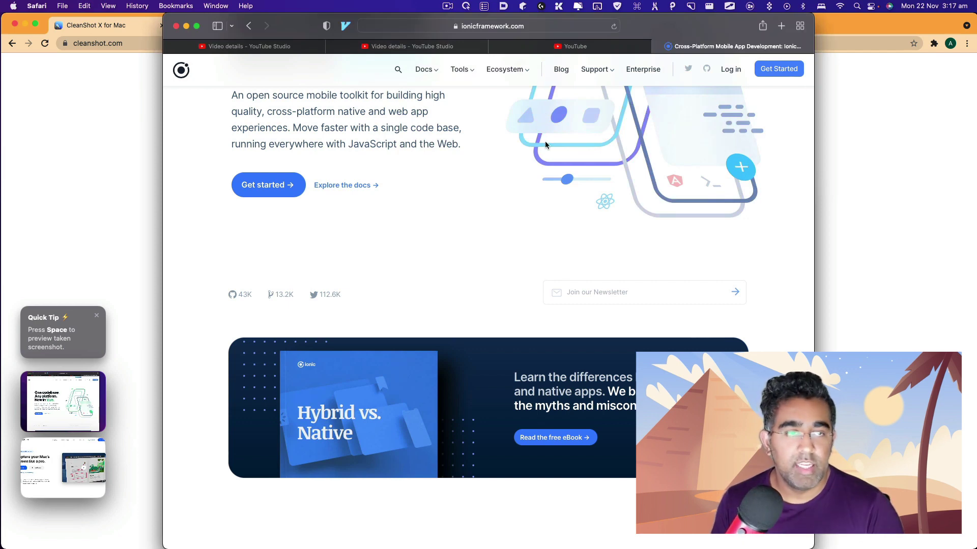
# - Start a CleanShot Record Screen capture over the Ionic page
pyautogui.click(691, 6)
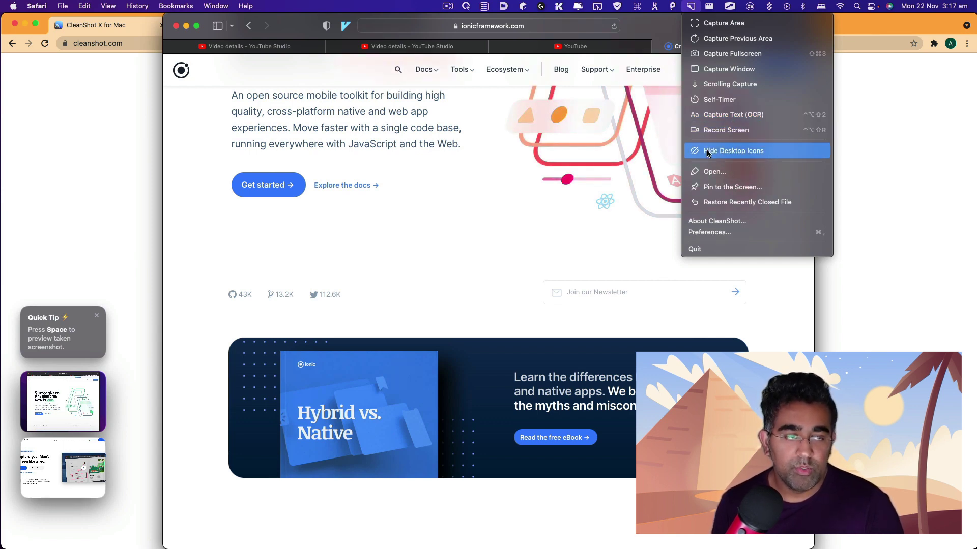
pyautogui.click(723, 132)
# - Mark a 1149×586 recording area, reposition the webcam bubble, then cancel with Esc
pyautogui.moveTo(188, 92); pyautogui.dragTo(773, 390)
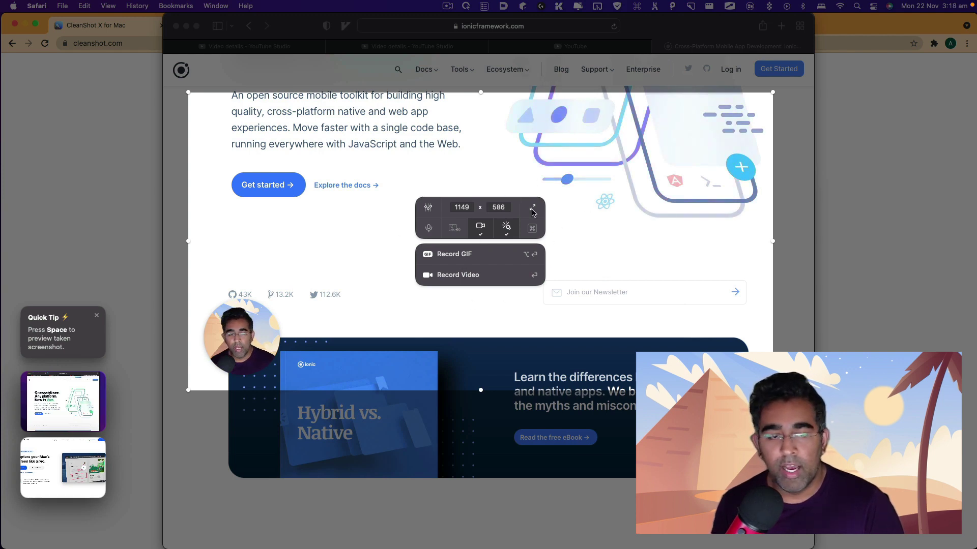
pyautogui.moveTo(261, 335)
pyautogui.mouseDown()
pyautogui.moveTo(277, 328)
pyautogui.moveTo(260, 254)
pyautogui.moveTo(814, 137)
pyautogui.moveTo(278, 208)
pyautogui.moveTo(242, 351)
pyautogui.moveTo(260, 330)
pyautogui.mouseUp()
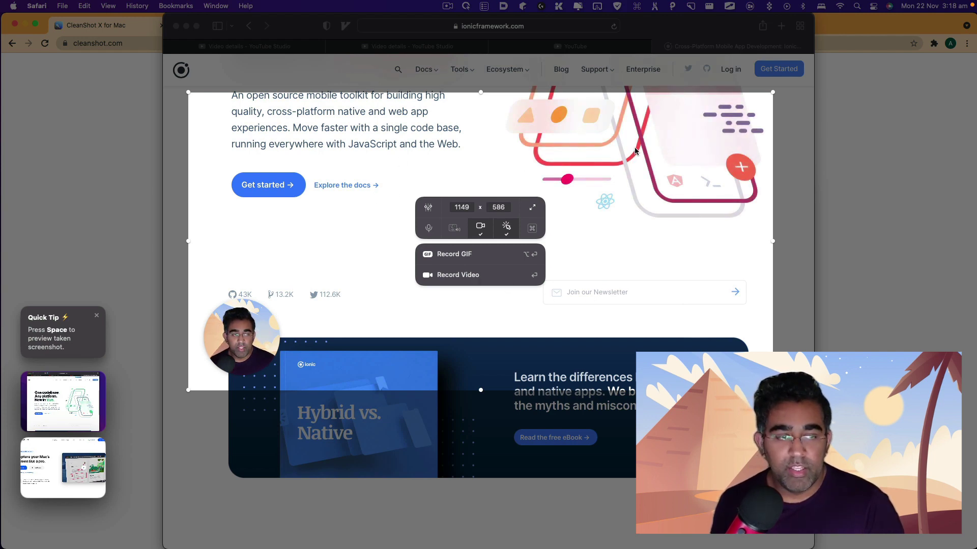
pyautogui.press('Escape')
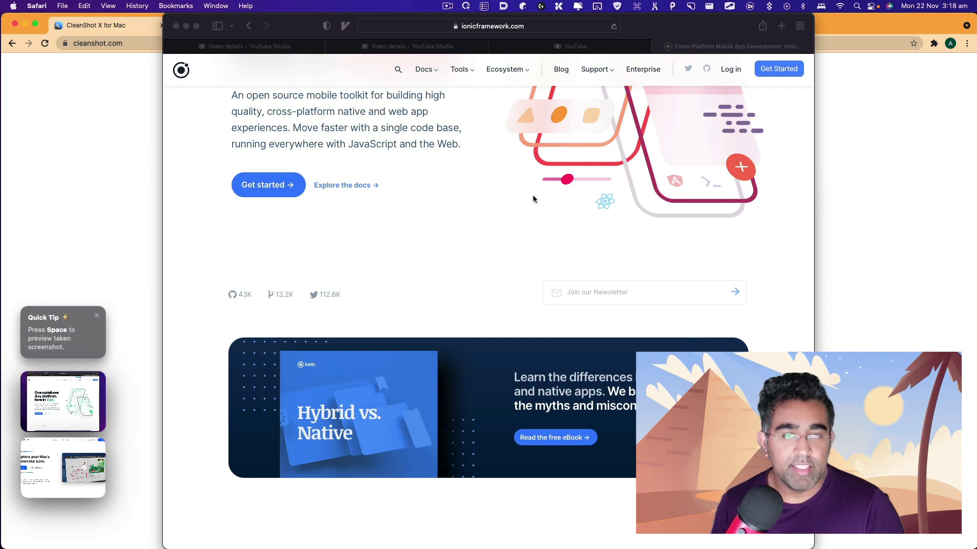
# - Open the CleanShot X pricing page in Chrome and select the $29 one-time price
pyautogui.click(919, 218)
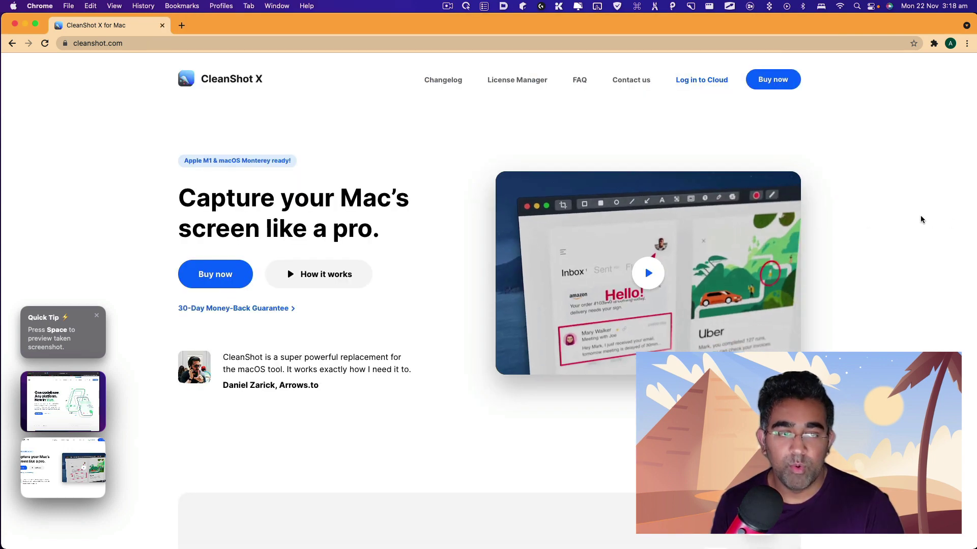
pyautogui.click(782, 78)
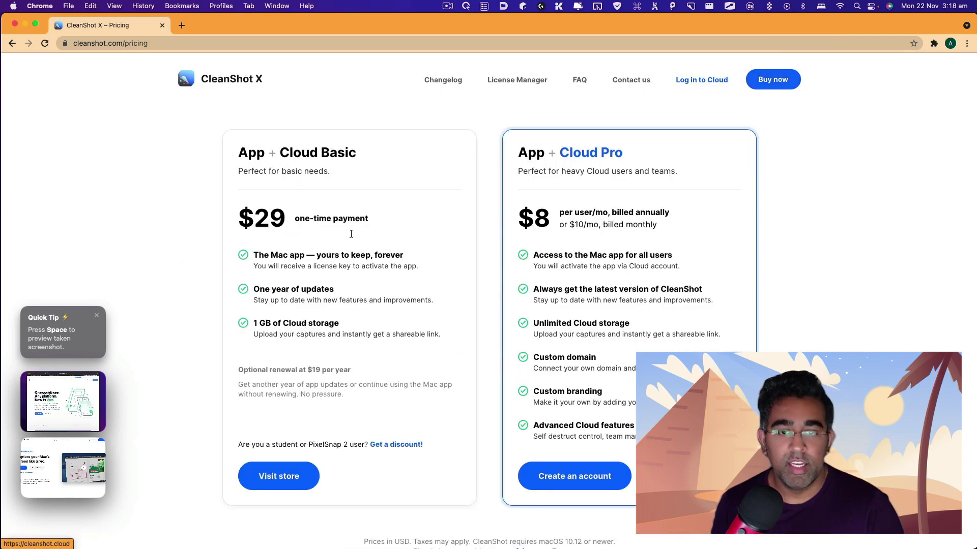
pyautogui.moveTo(236, 218); pyautogui.dragTo(371, 219)
pyautogui.rightClick(372, 218)
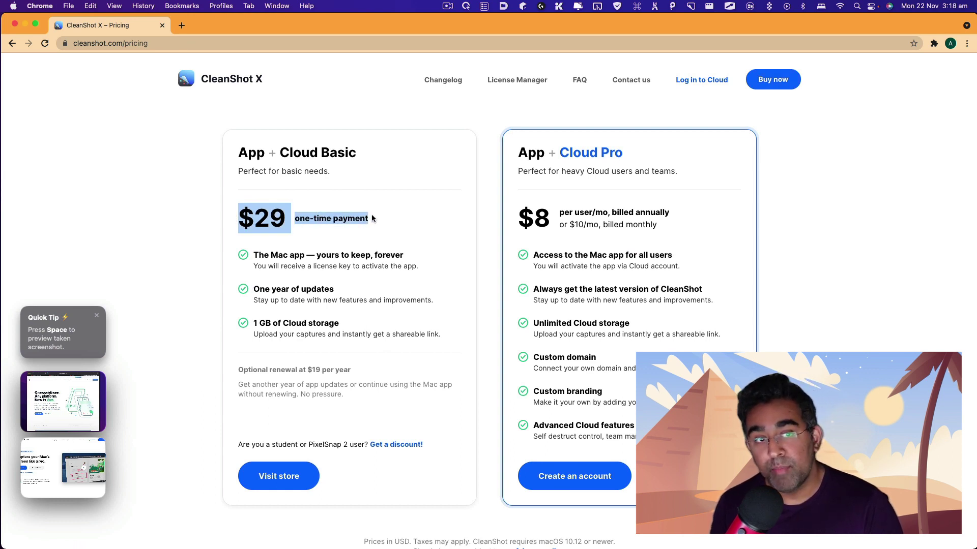
pyautogui.press('Escape')
pyautogui.click(367, 206)
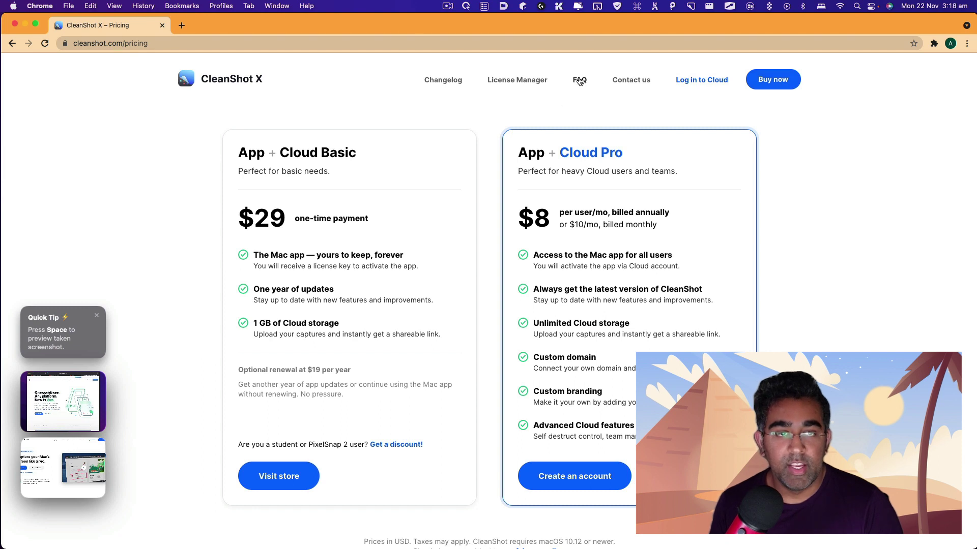
pyautogui.click(691, 6)
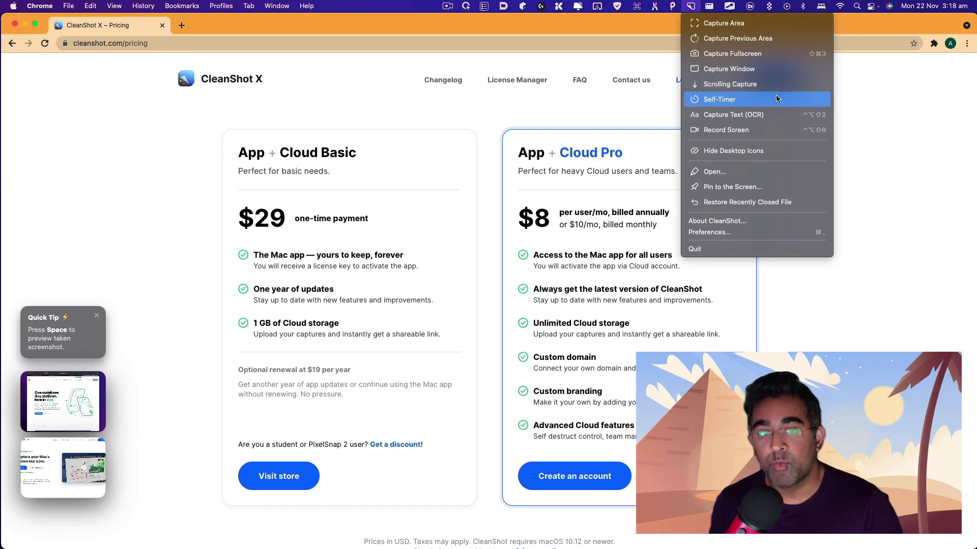
pyautogui.click(458, 124)
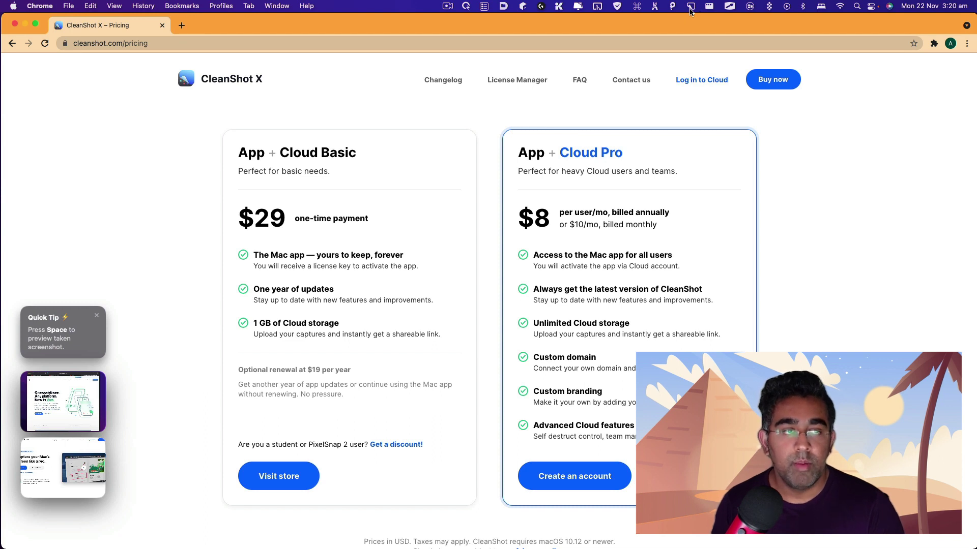
# - Open CleanShot's Shortcuts preferences from the menu-bar icon and browse Capture Fullscreen, Capture Text and other shortcuts
pyautogui.click(692, 9)
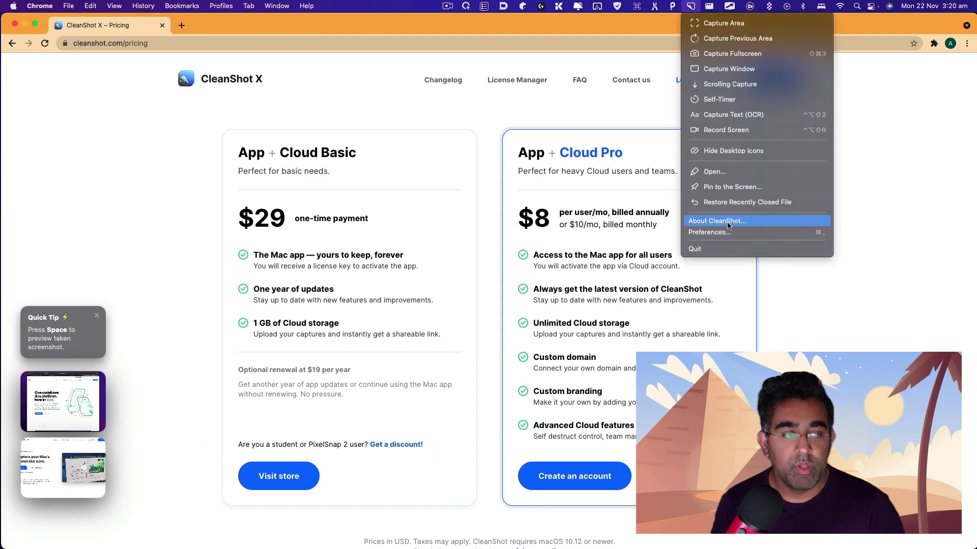
pyautogui.click(687, 233)
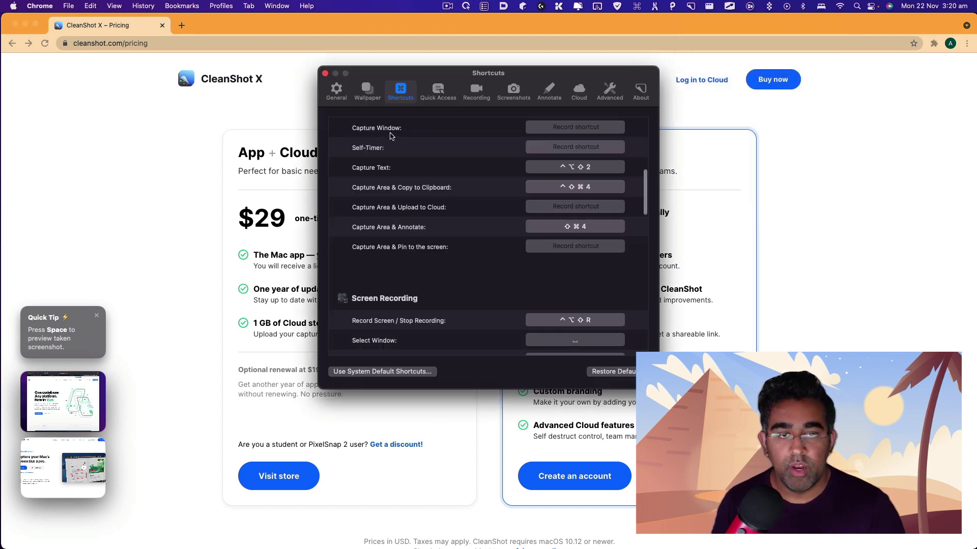
pyautogui.scroll(-10, 387, 152)
pyautogui.scroll(15, 387, 155)
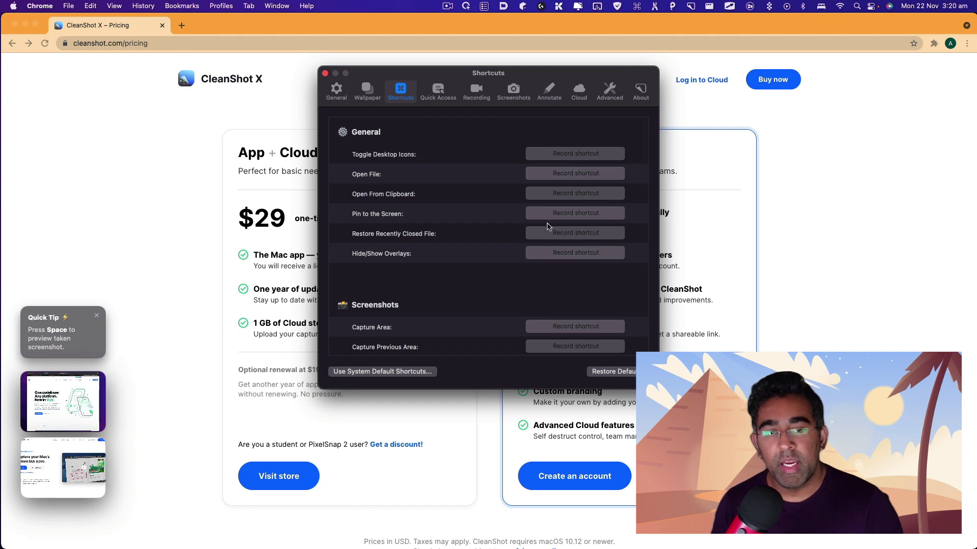
pyautogui.scroll(-5, 521, 284)
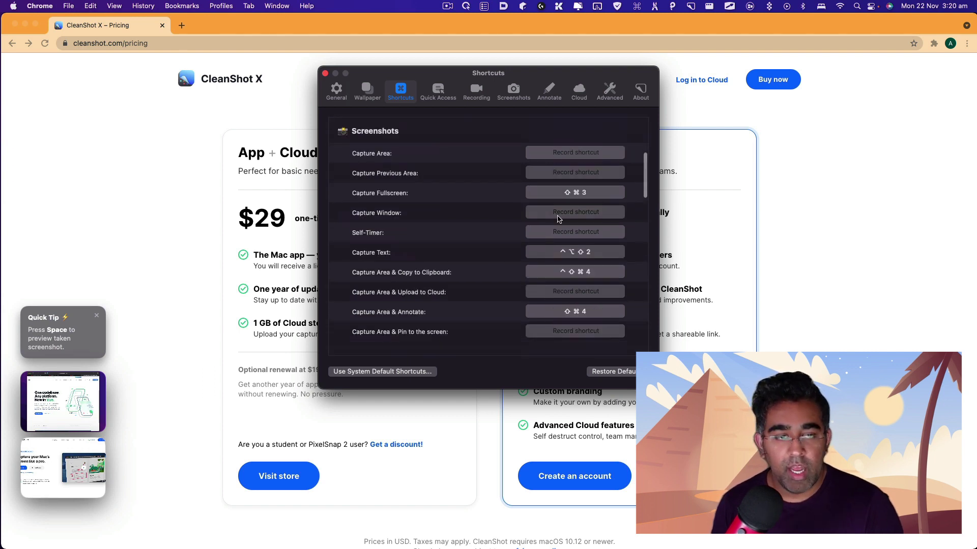
pyautogui.scroll(-2, 485, 258)
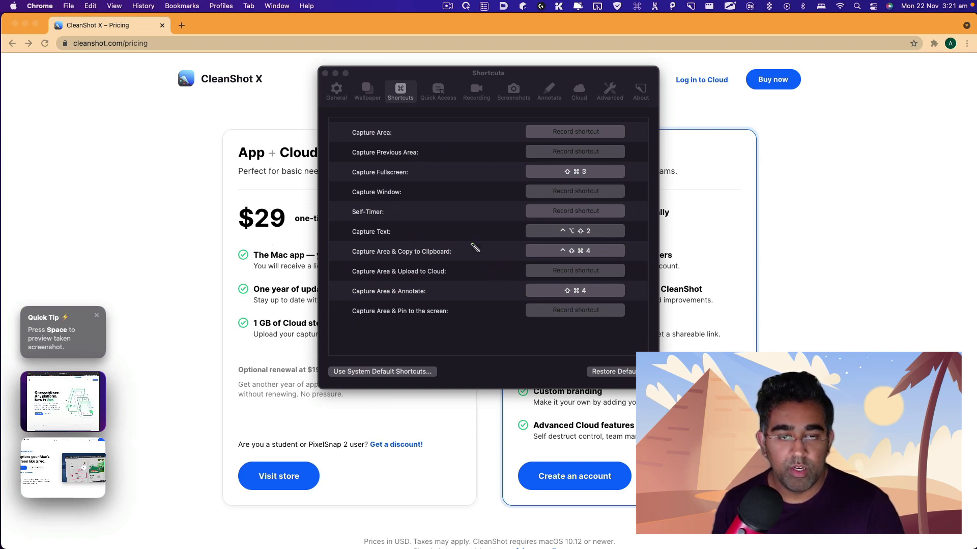
# - Close and reopen the Shortcuts preferences, reviewing single-letter Annotate tool keys and unassigned General shortcuts
pyautogui.press('super+w')
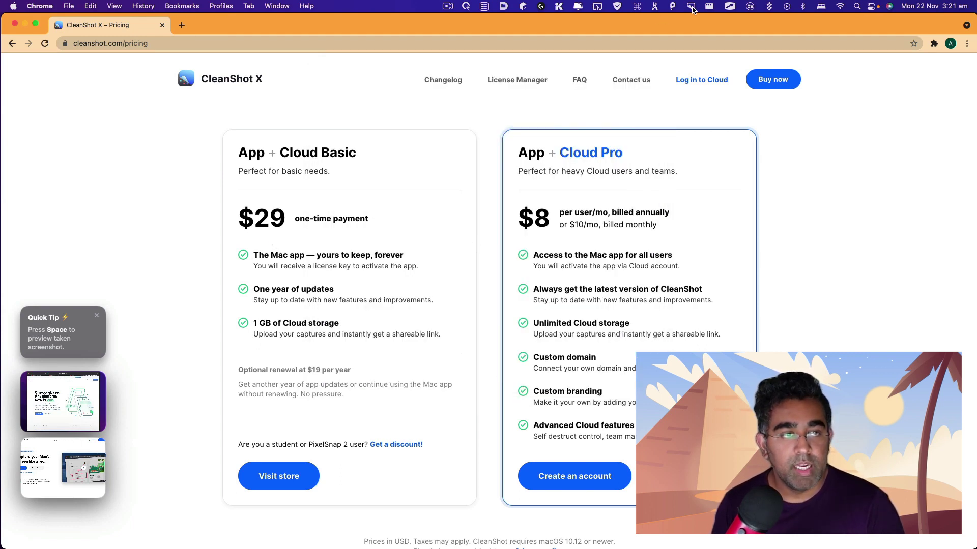
pyautogui.click(690, 6)
pyautogui.click(733, 231)
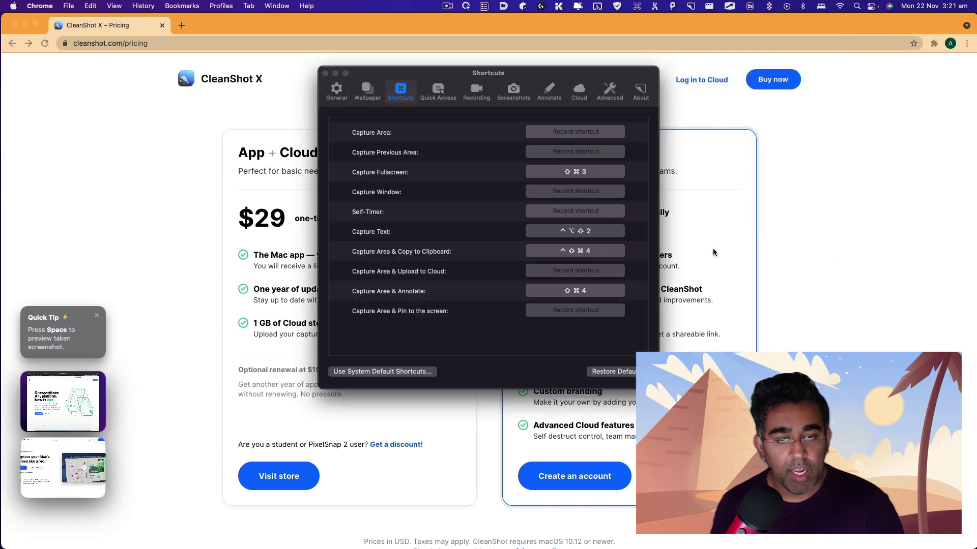
pyautogui.scroll(-5, 421, 274)
pyautogui.scroll(5, 421, 277)
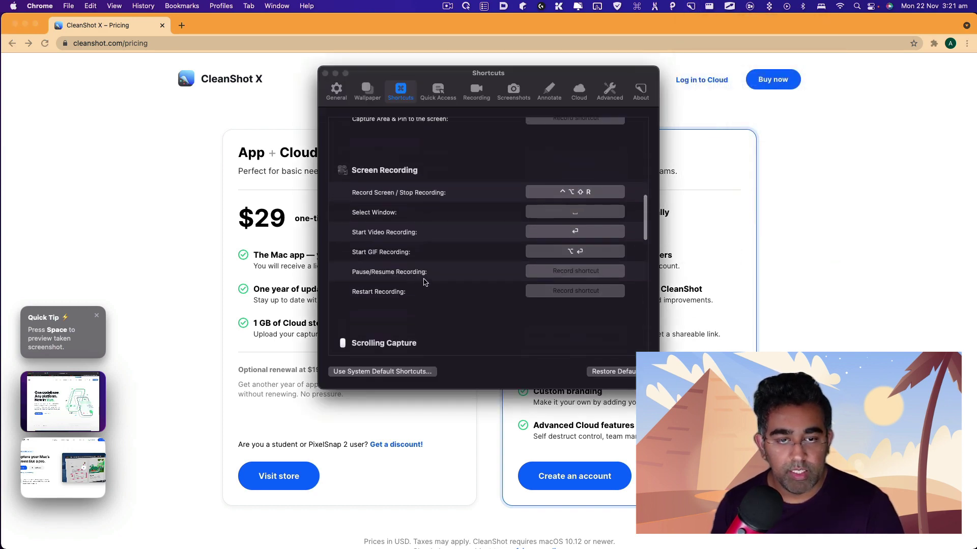
pyautogui.scroll(-7, 434, 275)
pyautogui.scroll(-4, 433, 275)
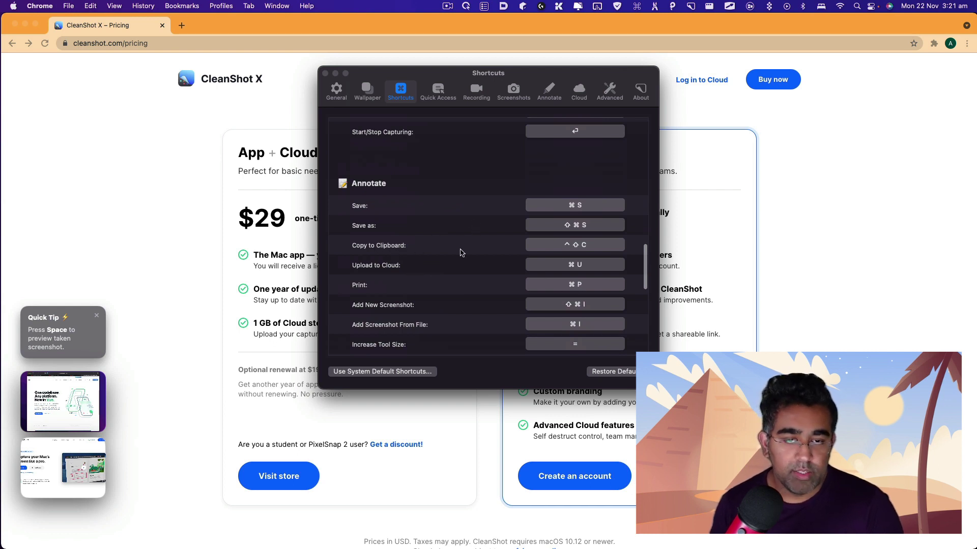
pyautogui.scroll(-1, 422, 260)
pyautogui.scroll(-5, 422, 260)
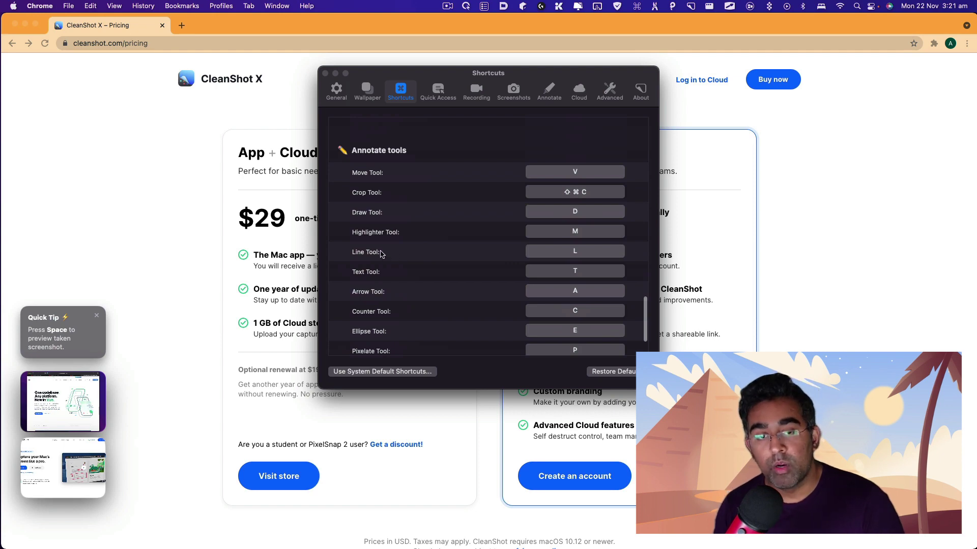
pyautogui.scroll(15, 414, 251)
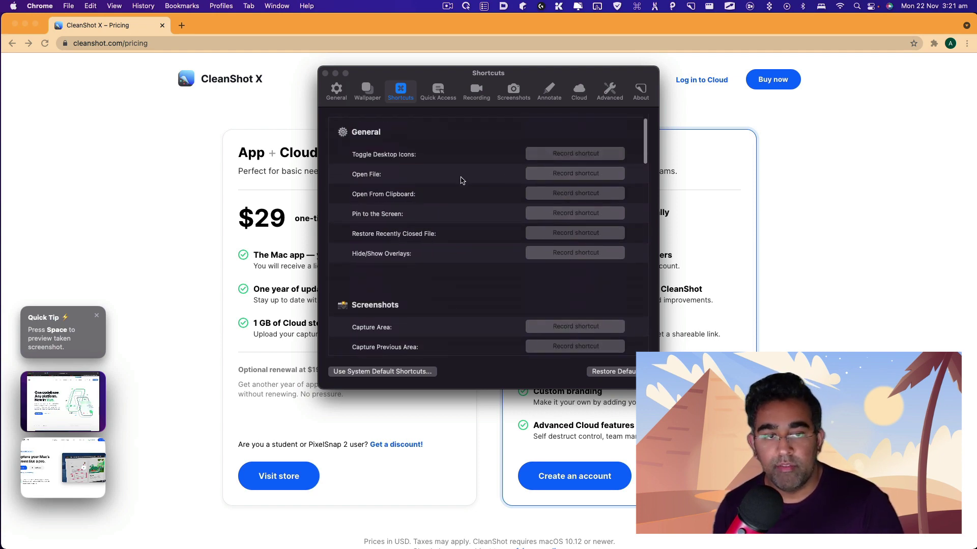